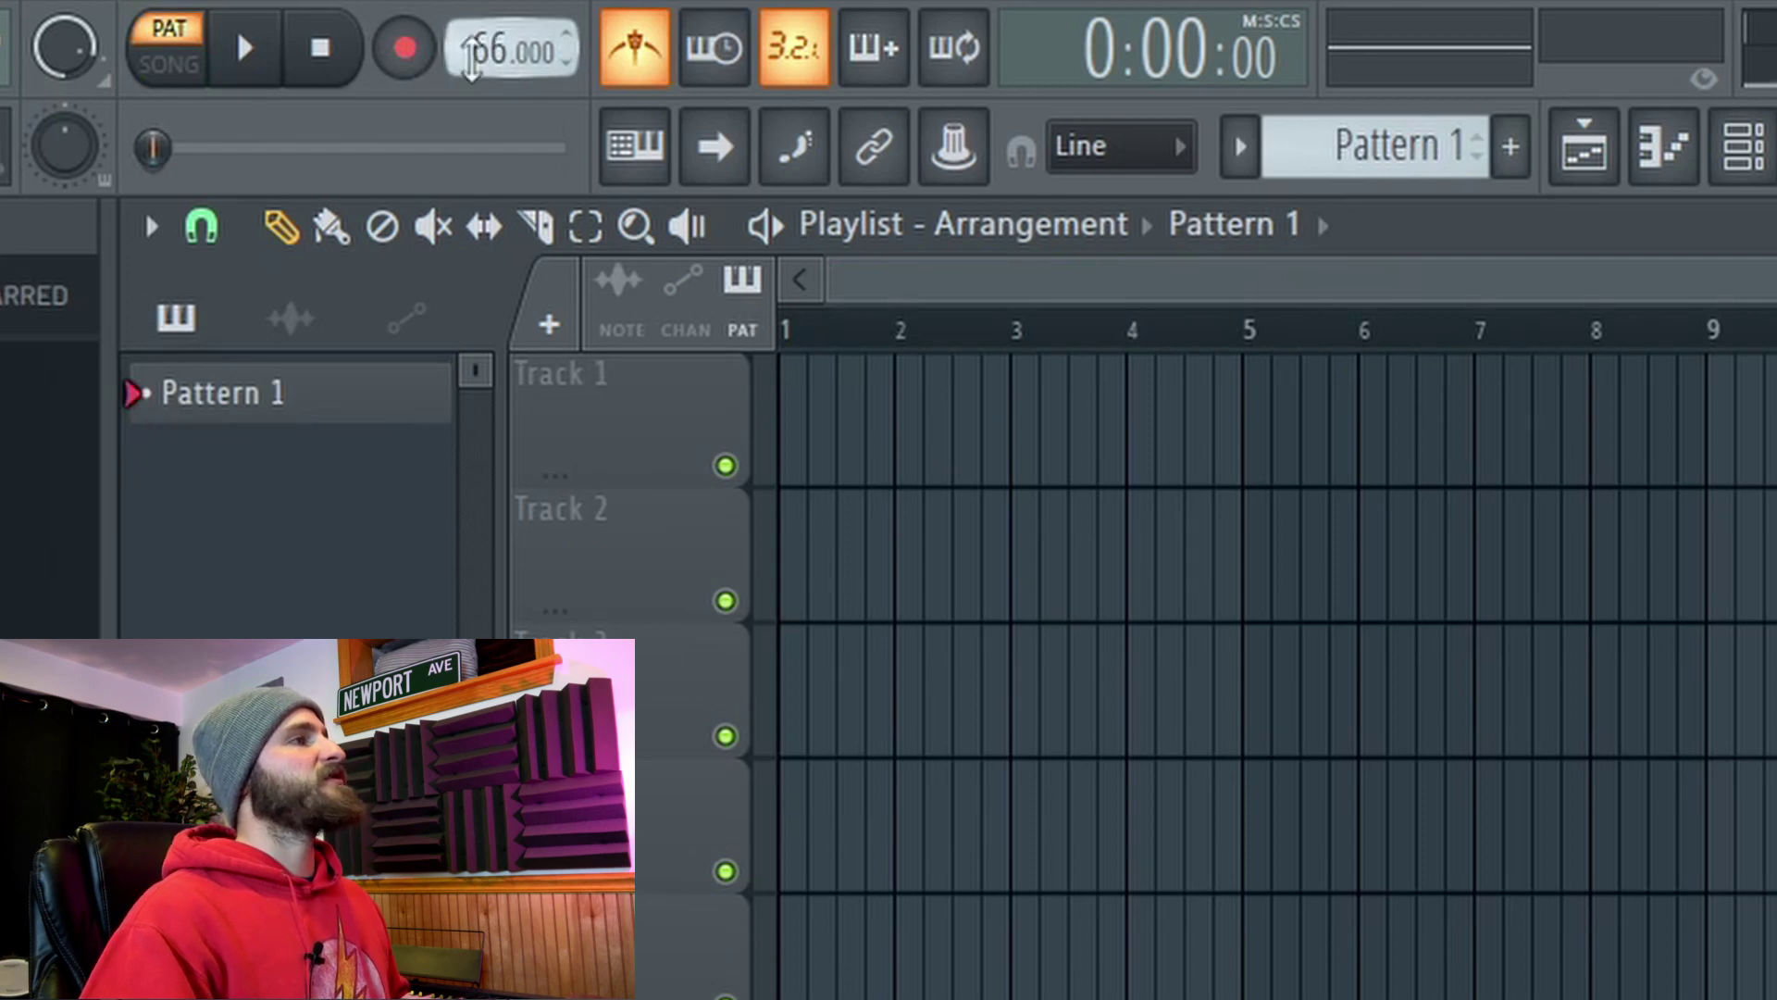
Add a LABS instrument channel to the channel rack and close its plugin window
click(1745, 153)
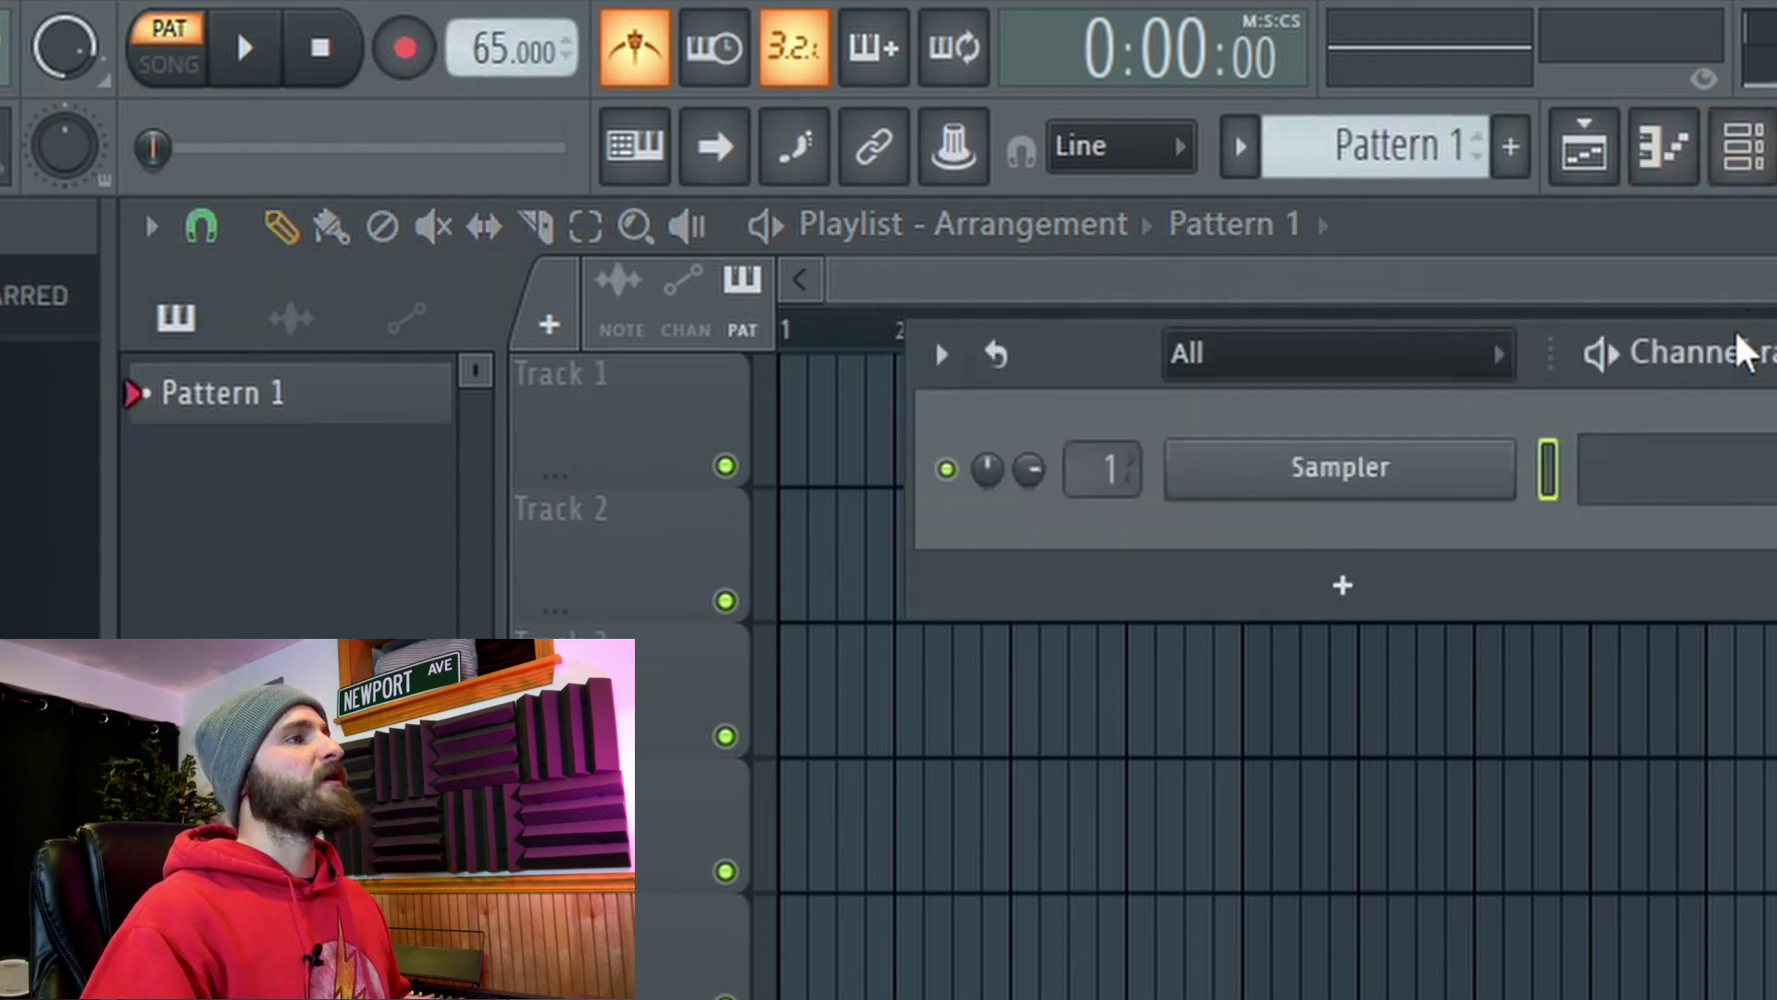
click(1338, 588)
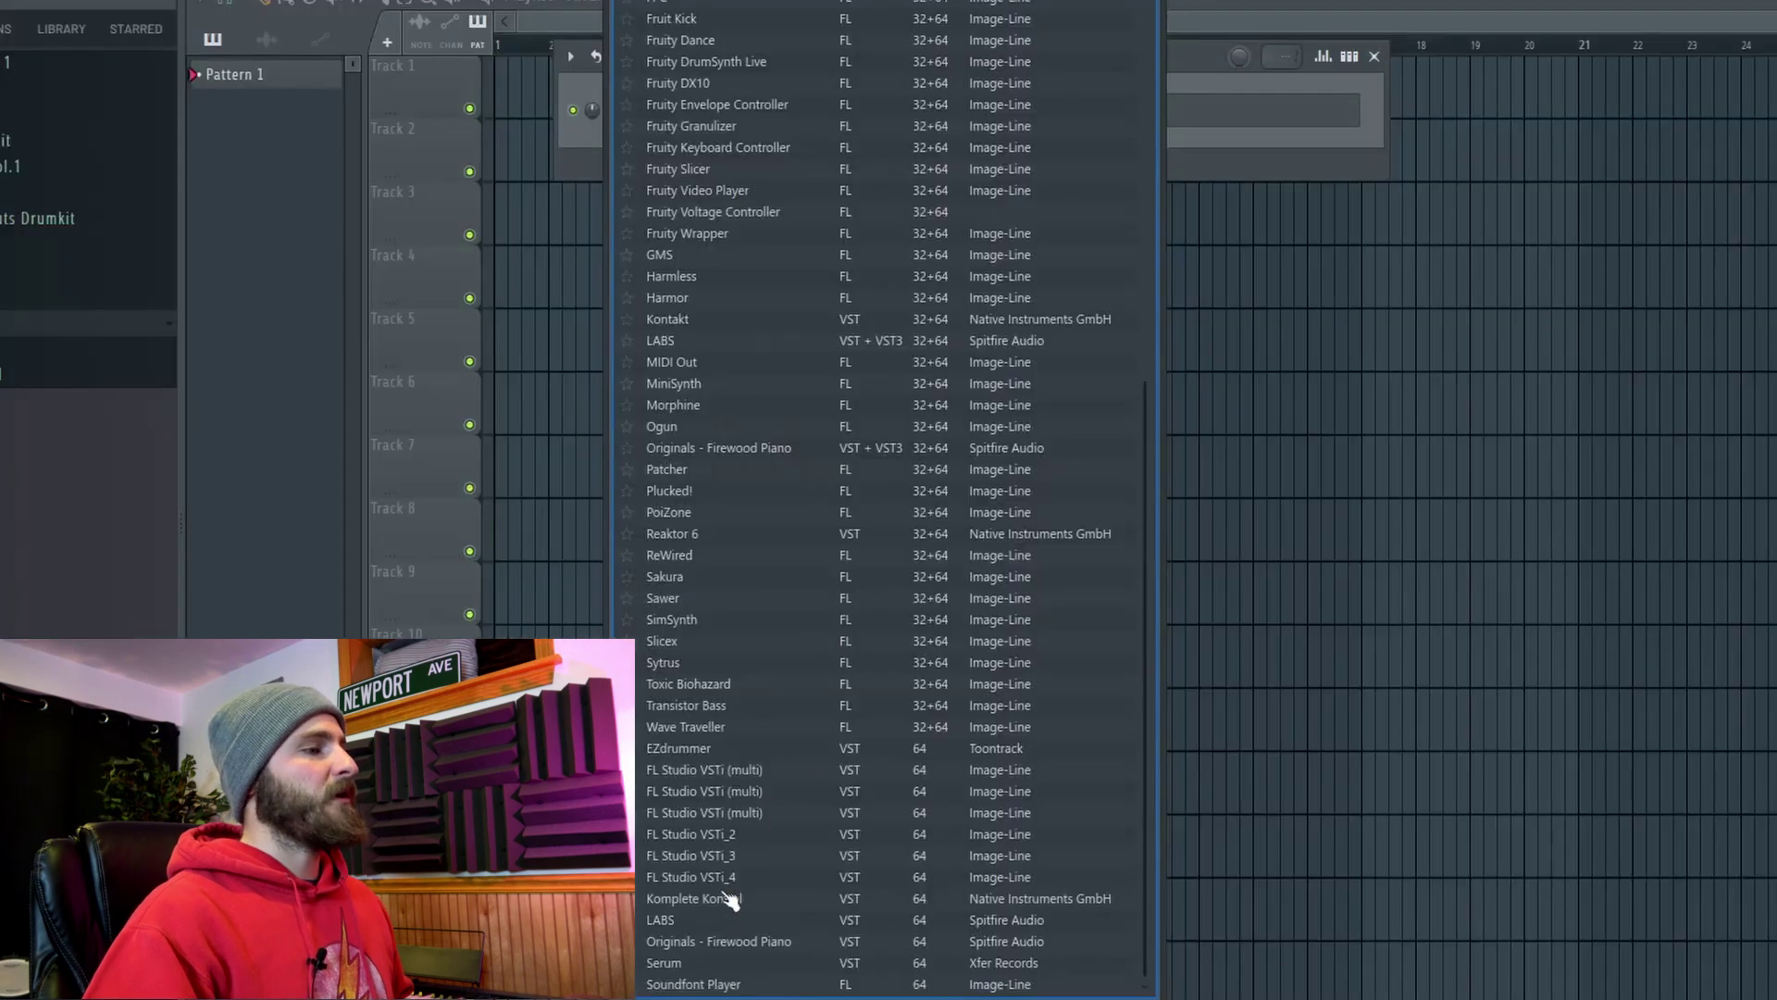
click(769, 922)
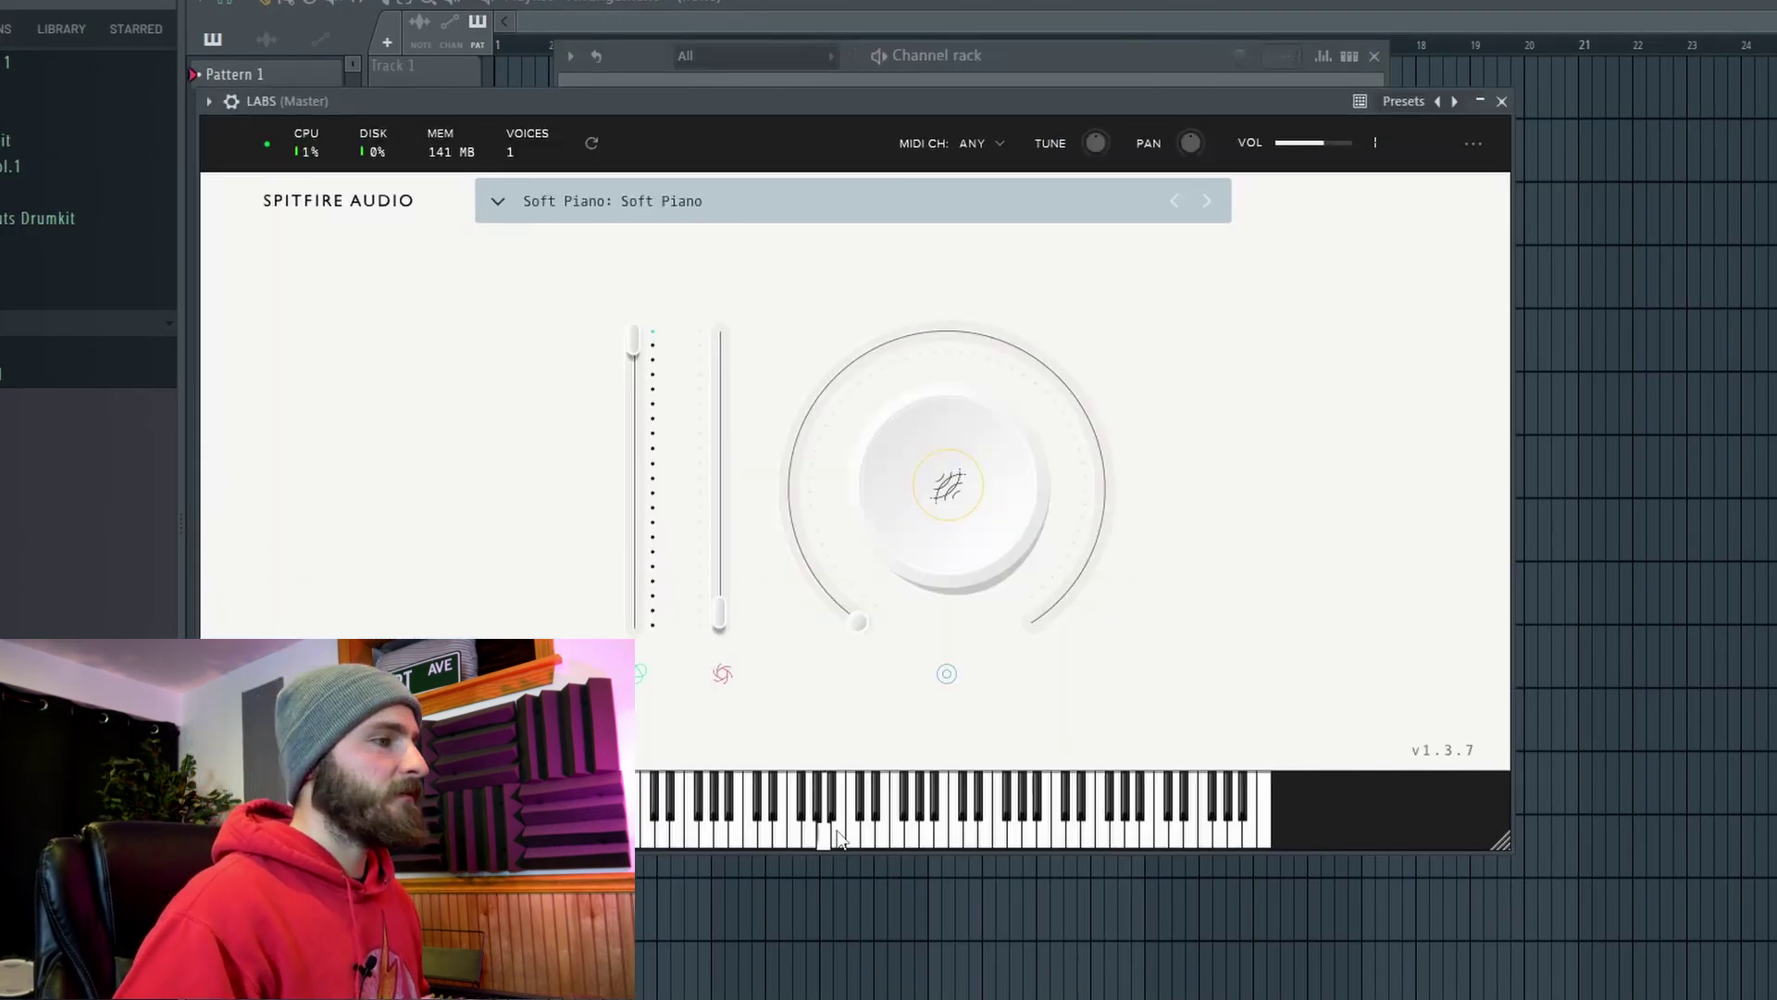
click(1501, 102)
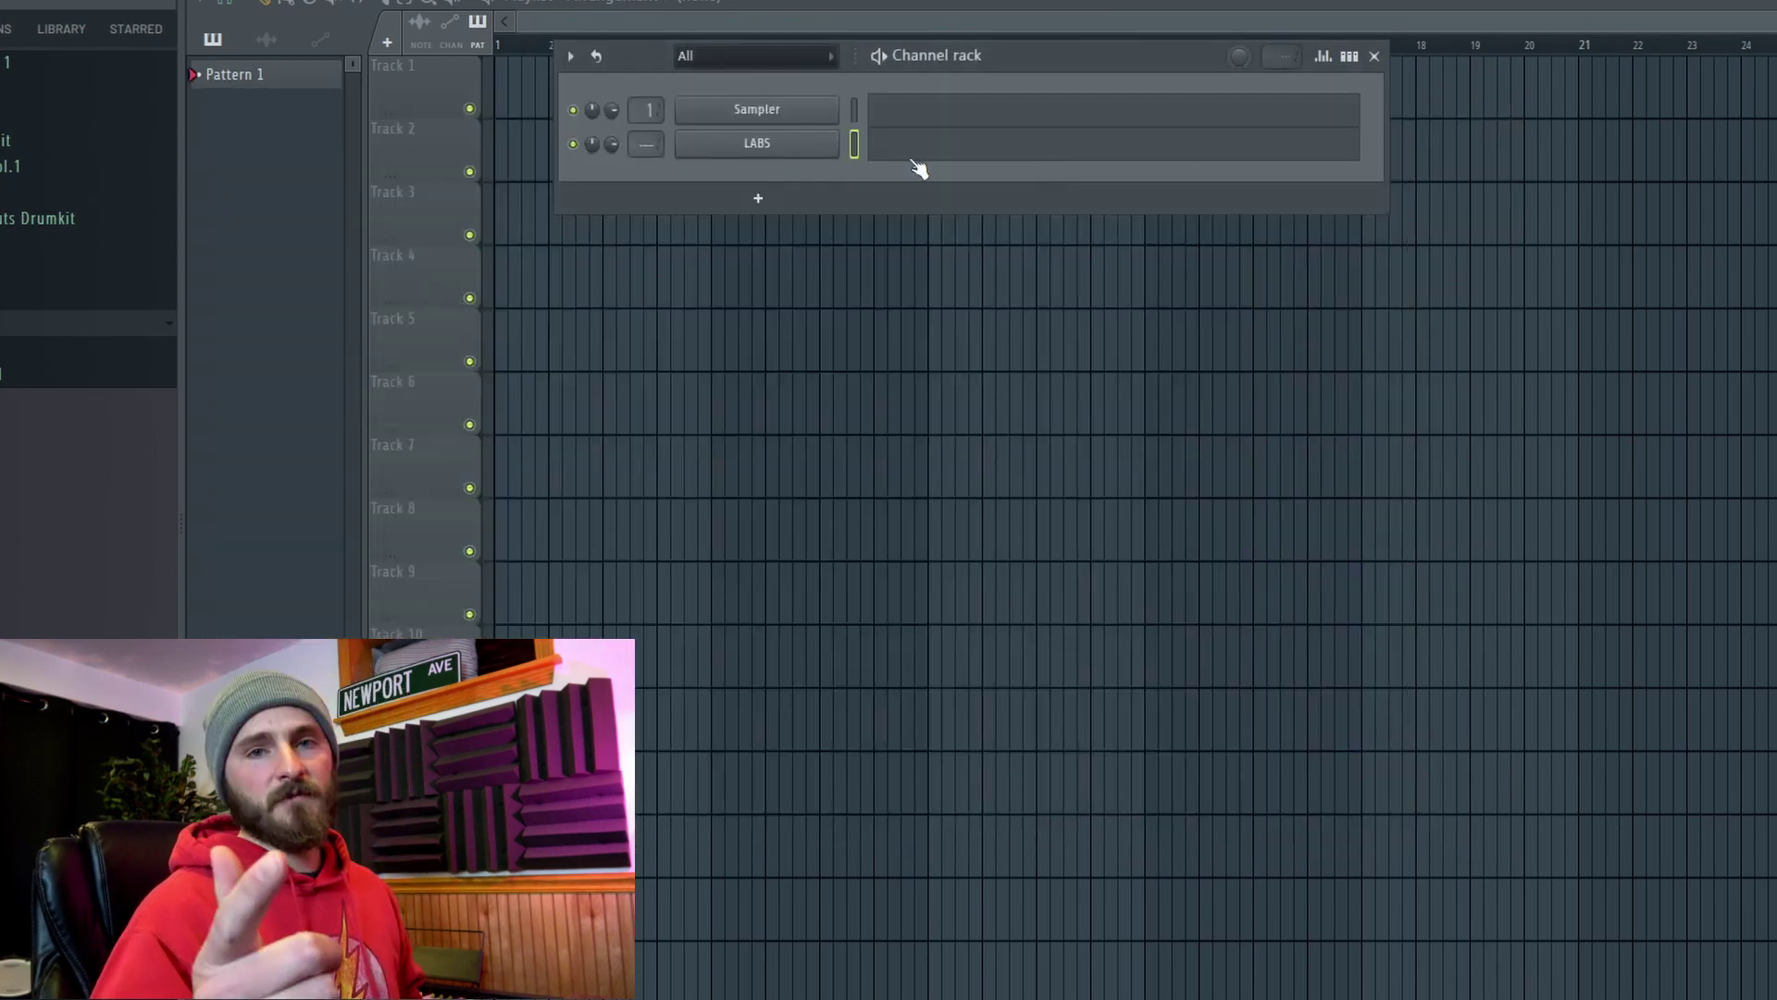
Draw a one-bar chord of A4, C5, E5 and G5 in bar 1 of the LABS piano roll and play it back
click(916, 160)
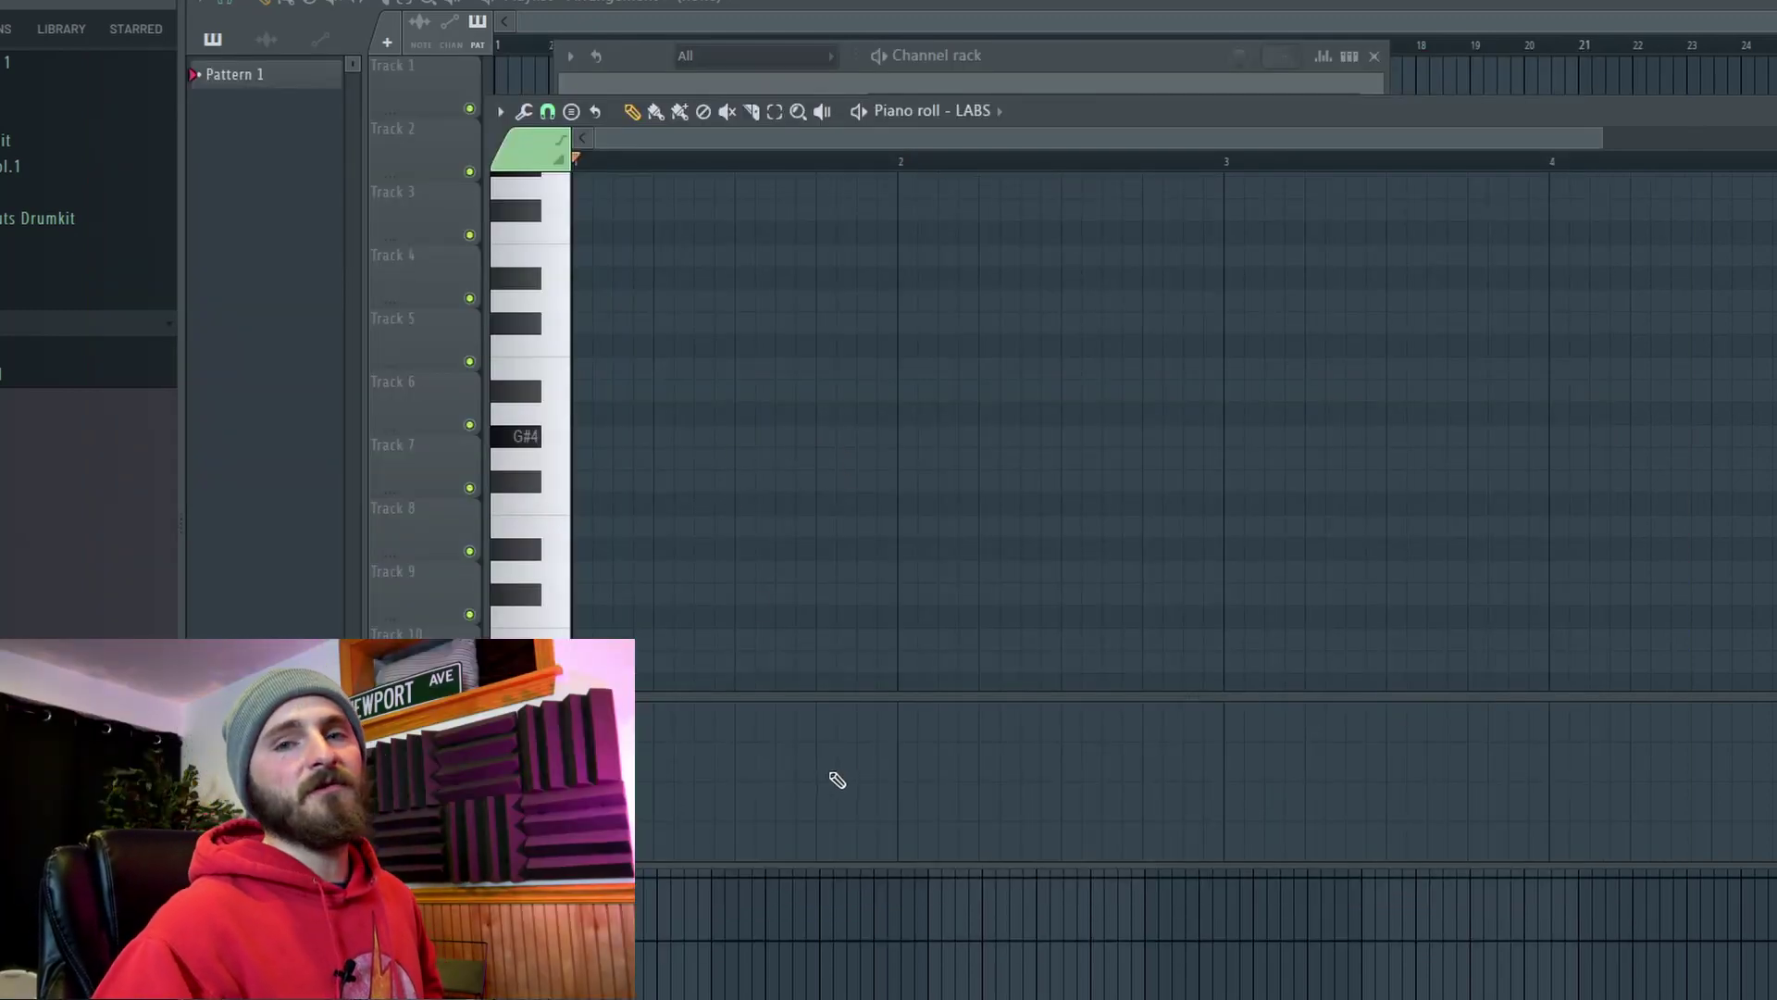
click(592, 414)
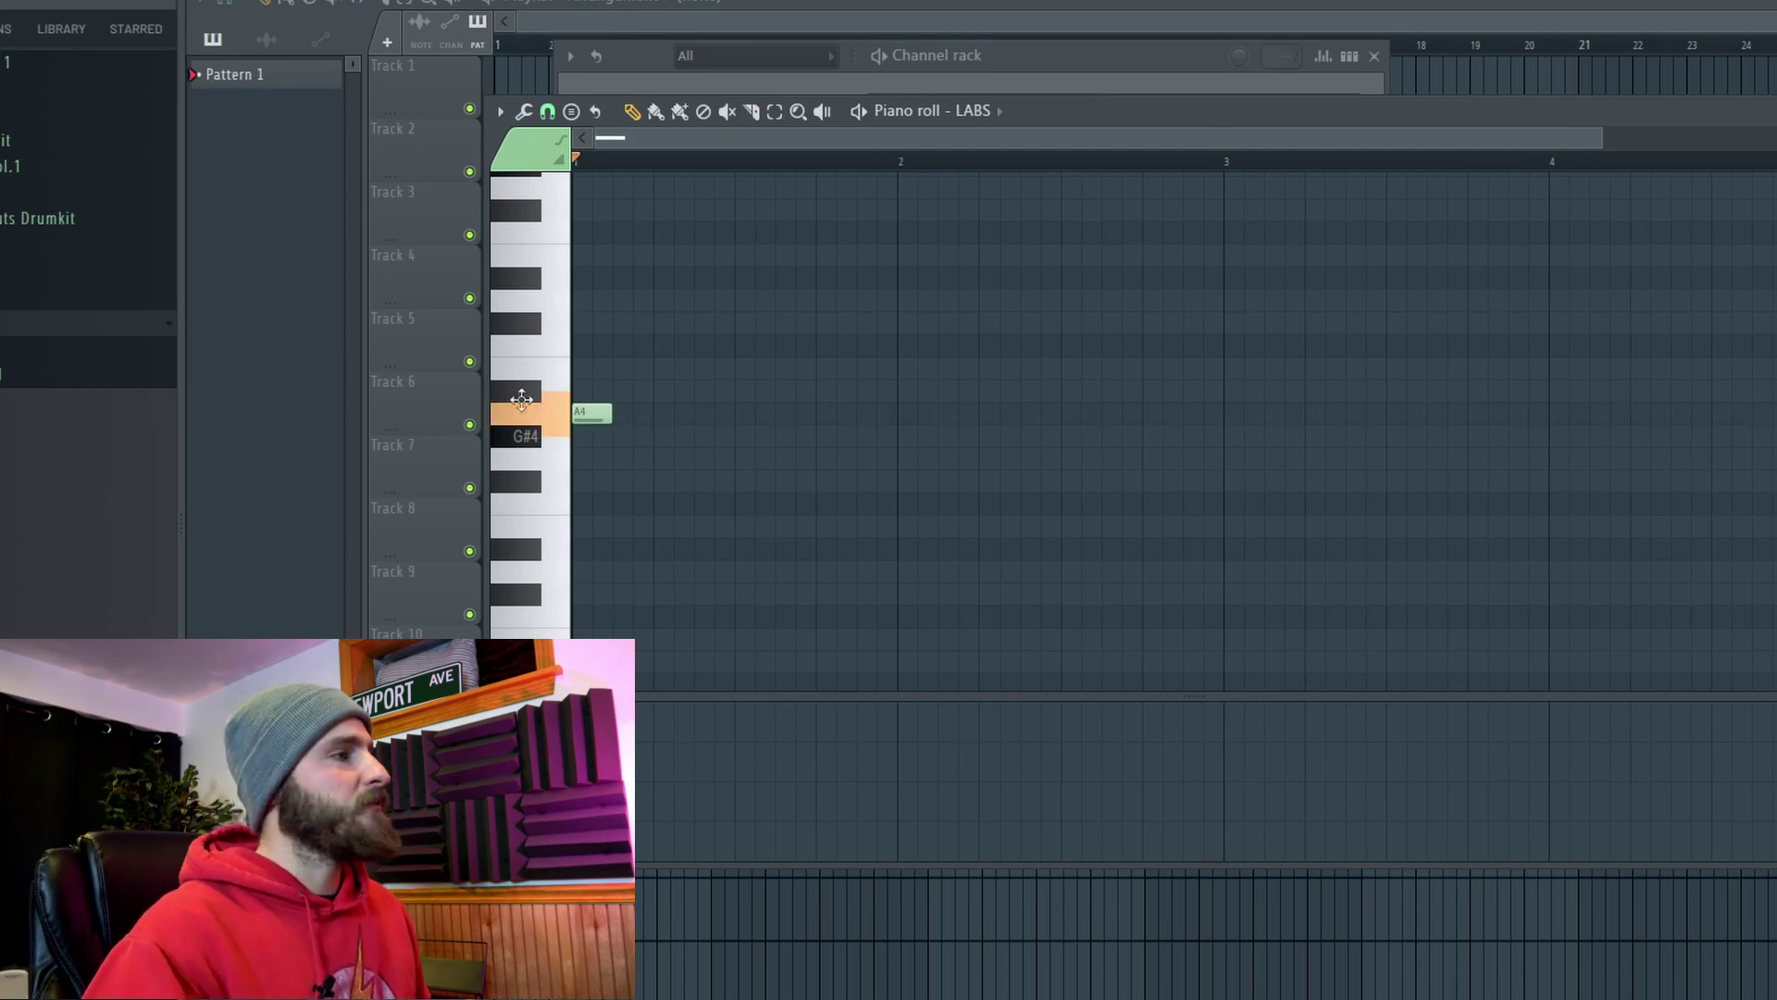
drag(613, 414, 883, 433)
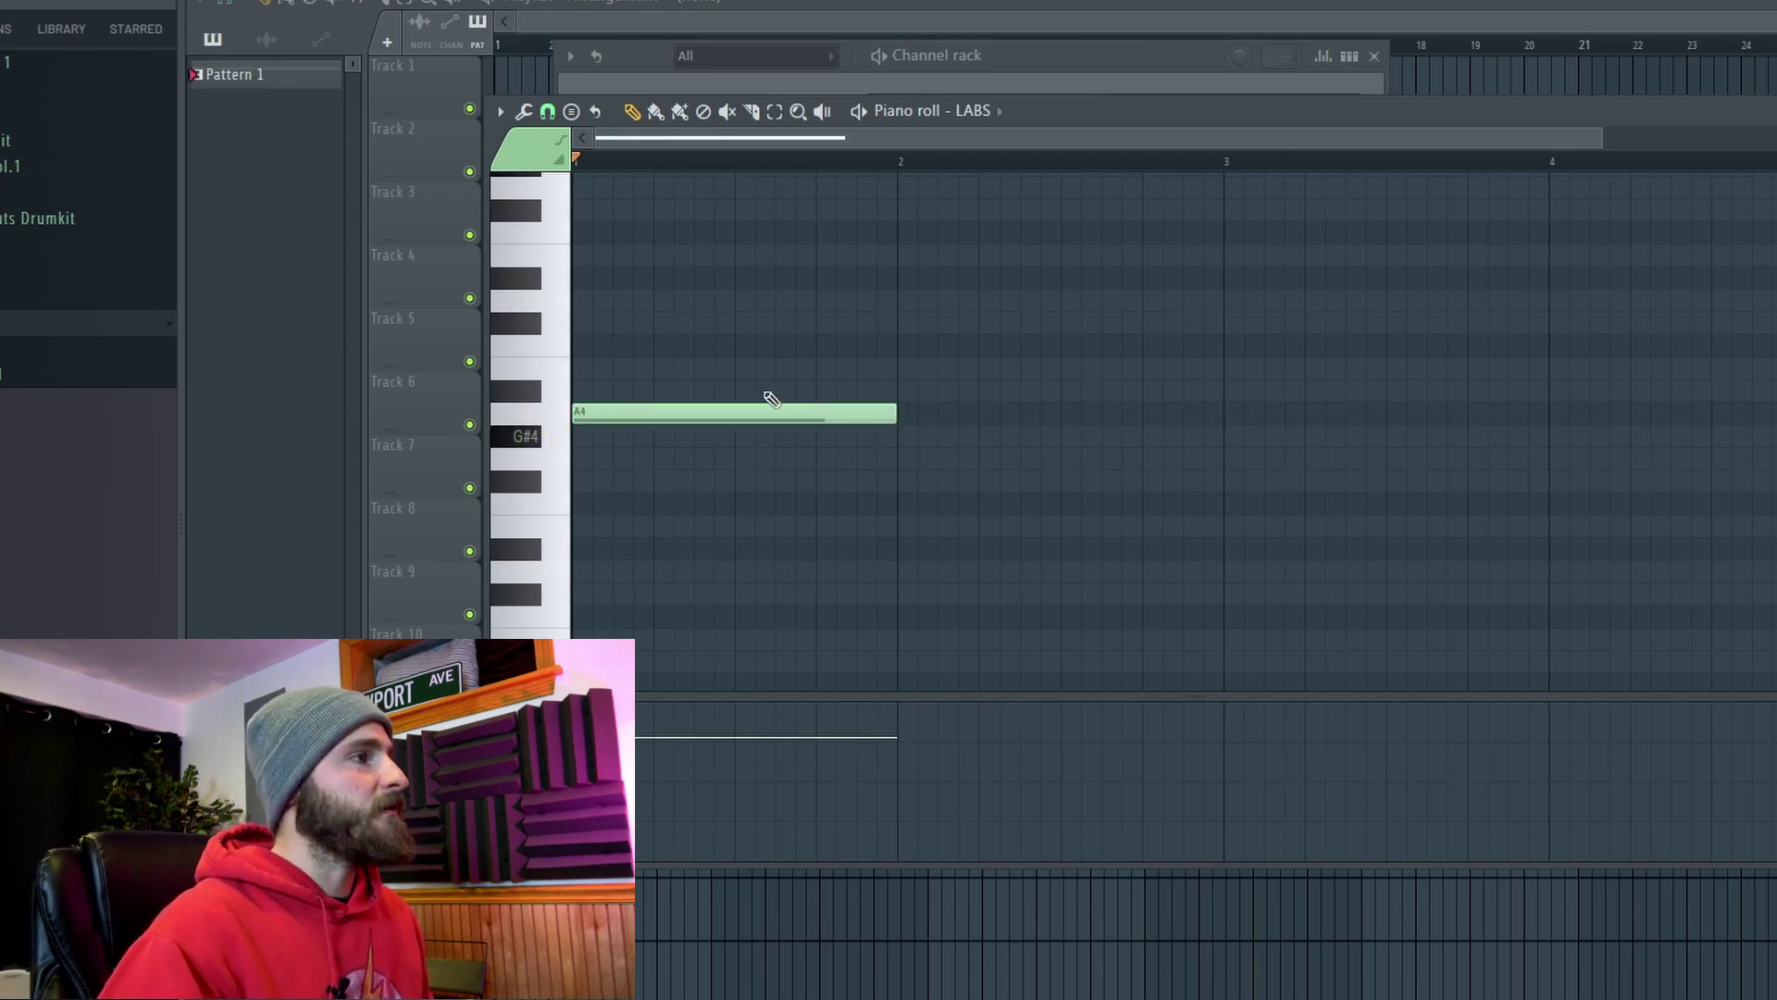
click(581, 344)
drag(644, 279, 644, 256)
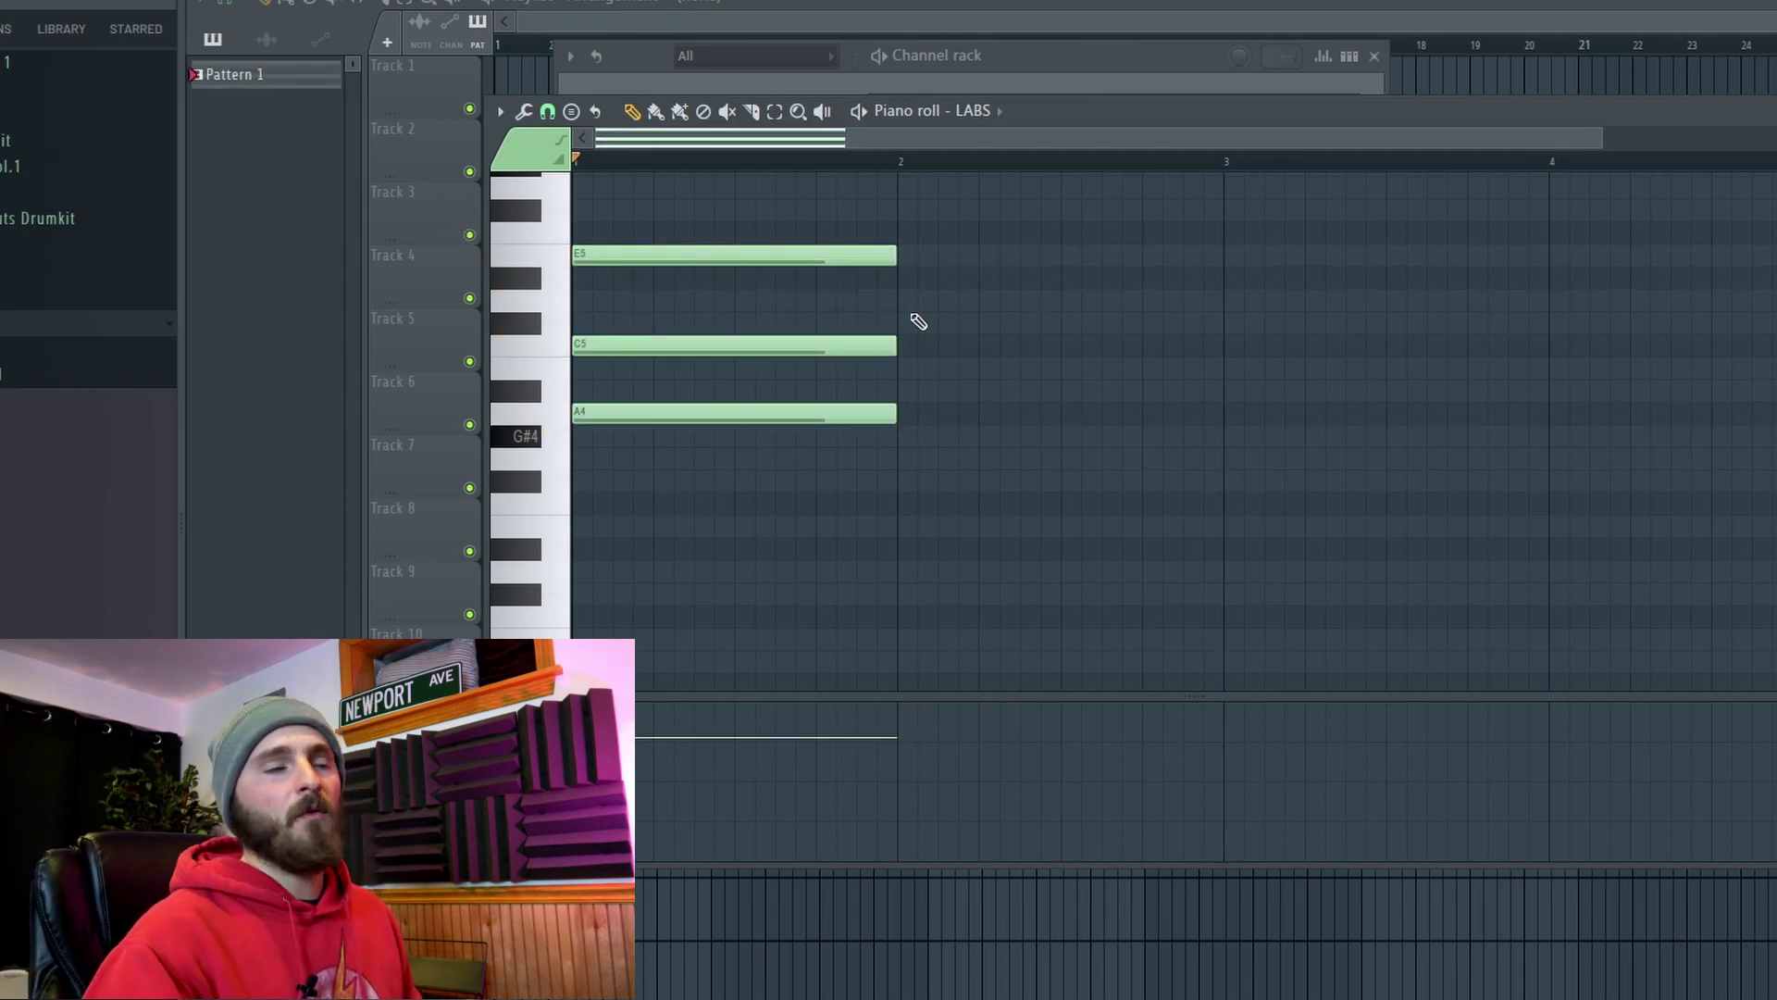
scroll(655, 555, up, 2)
click(610, 322)
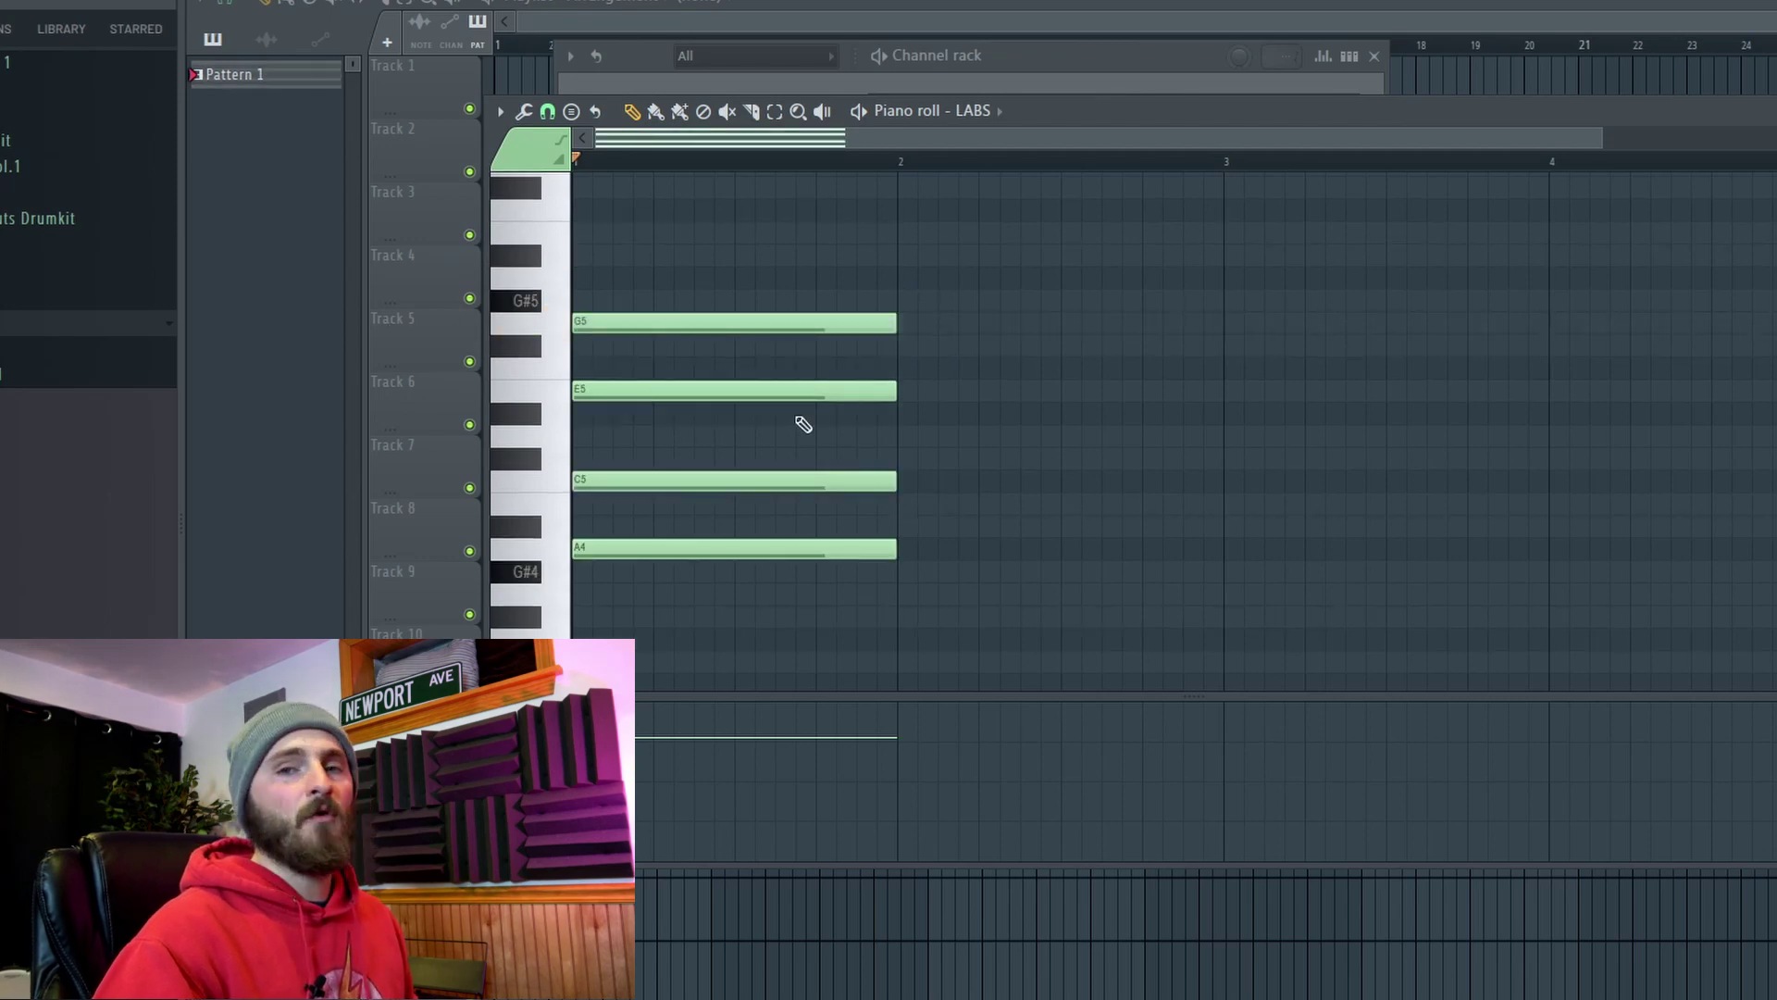
key(space)
key(space)
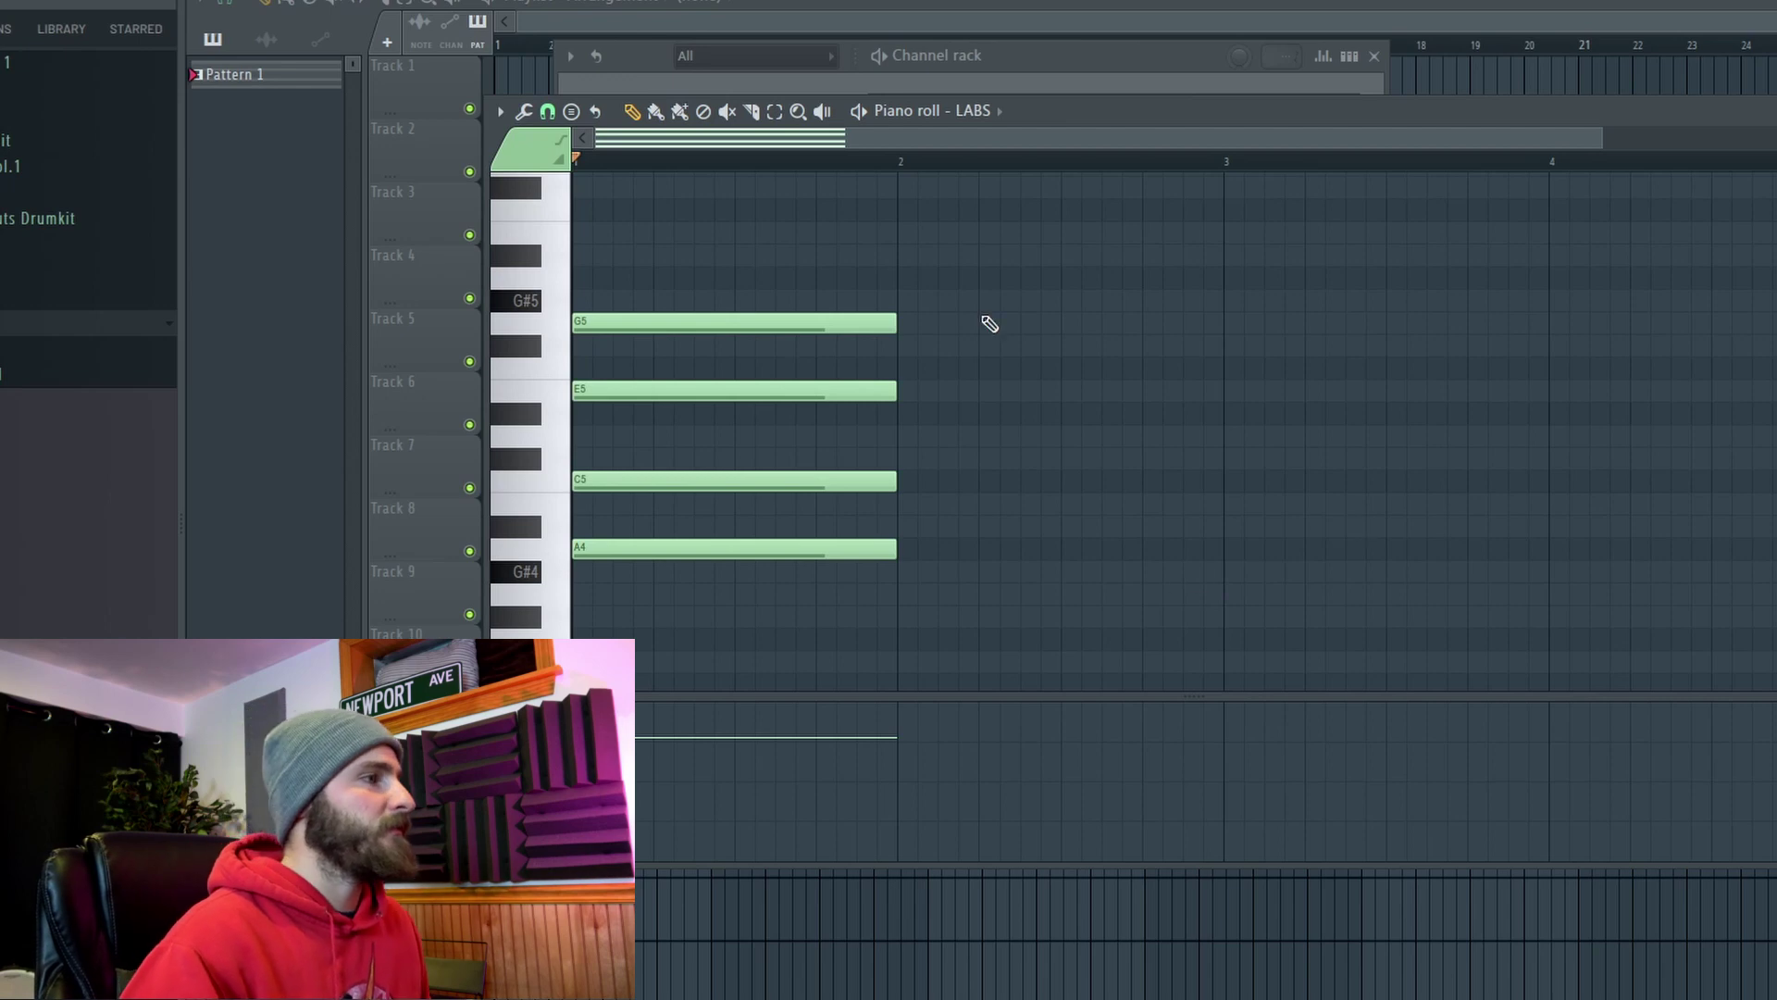
Draw a one-bar chord of G4, B4 and D5 in bar 2 of the piano roll
scroll(976, 538, down, 1)
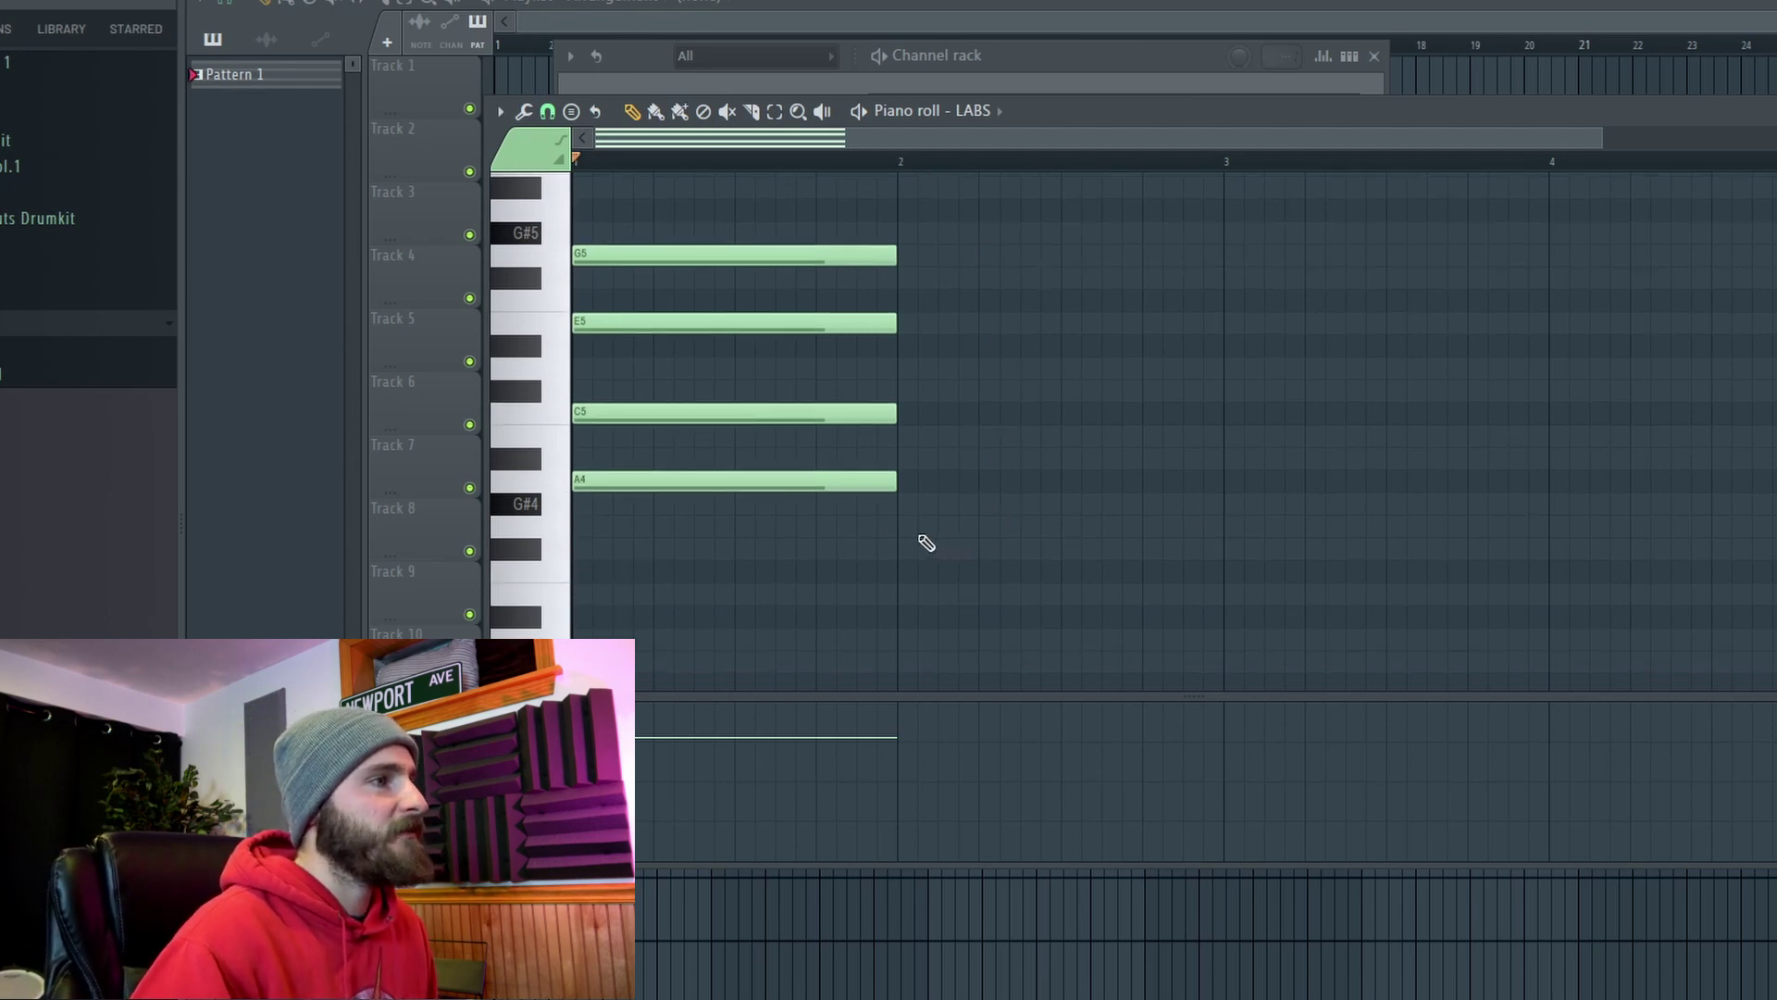
click(900, 526)
click(905, 435)
mouse_move(905, 390)
mouse_down()
mouse_move(904, 341)
mouse_move(900, 391)
mouse_up()
Build a one-bar chord of E4, G4, B4 and D5 in bar 3
click(1230, 597)
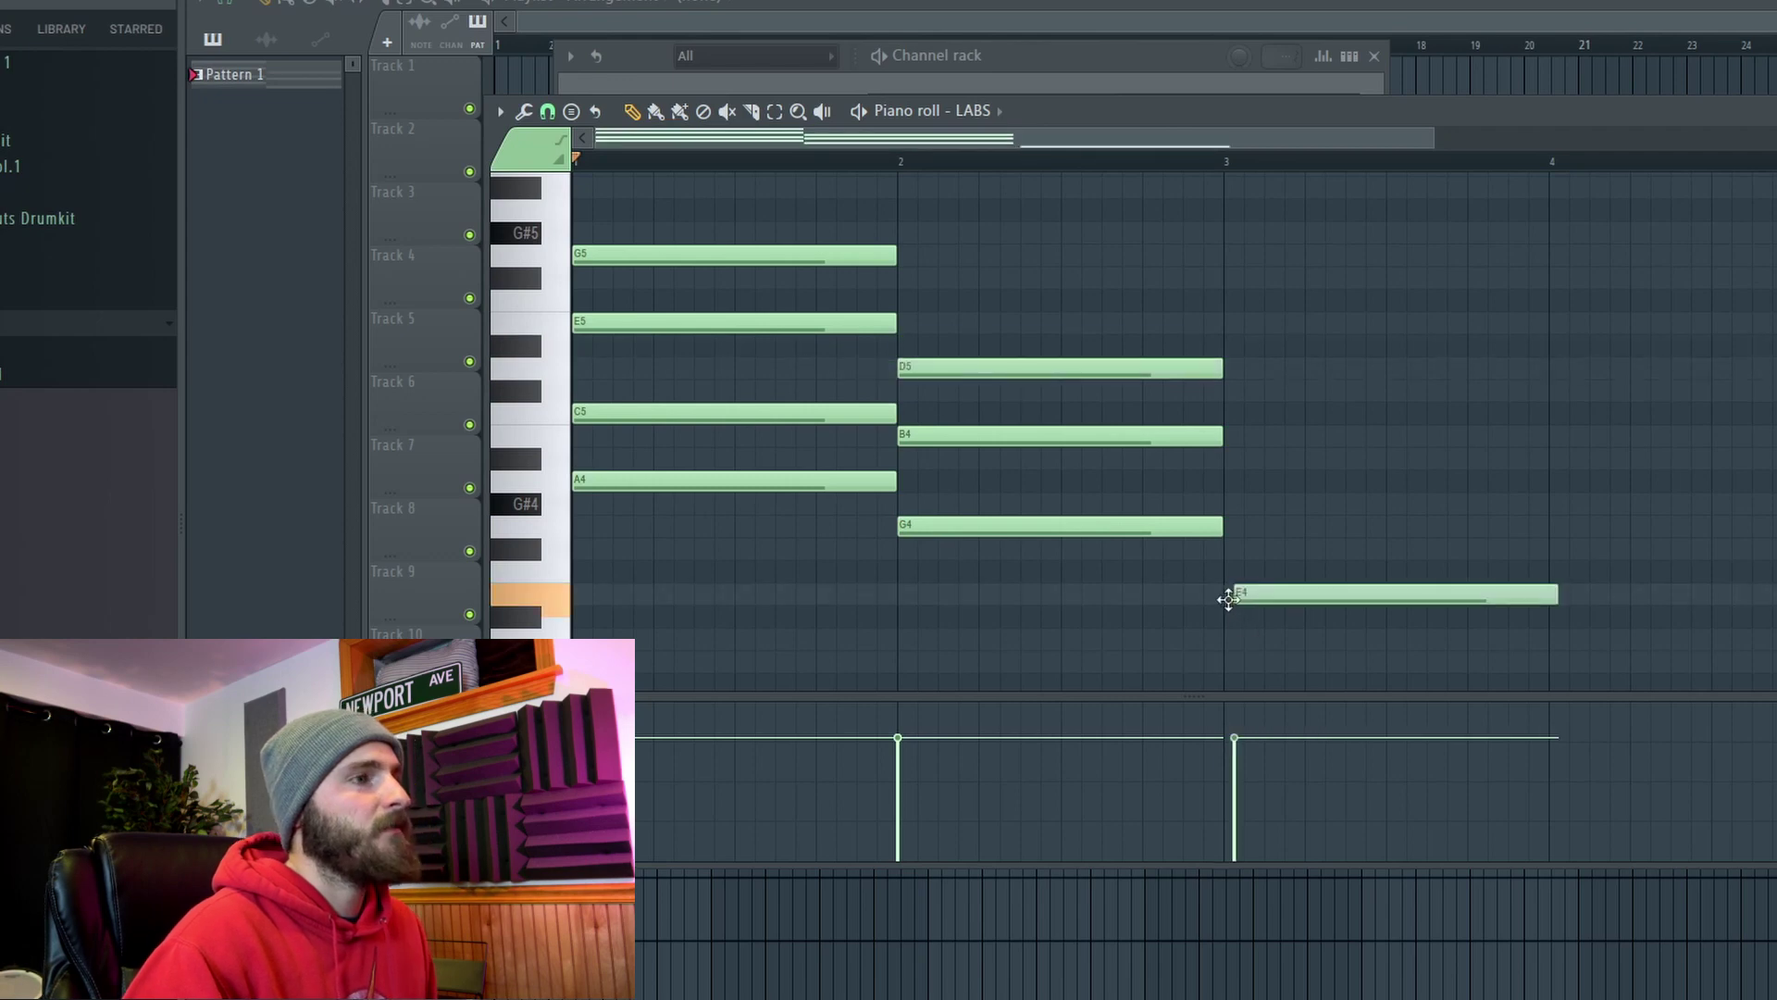
right_click(1226, 597)
mouse_move(1240, 494)
mouse_down()
mouse_move(591, 198)
mouse_move(686, 218)
mouse_move(694, 488)
mouse_move(1320, 543)
mouse_move(1341, 552)
mouse_move(1336, 576)
mouse_up()
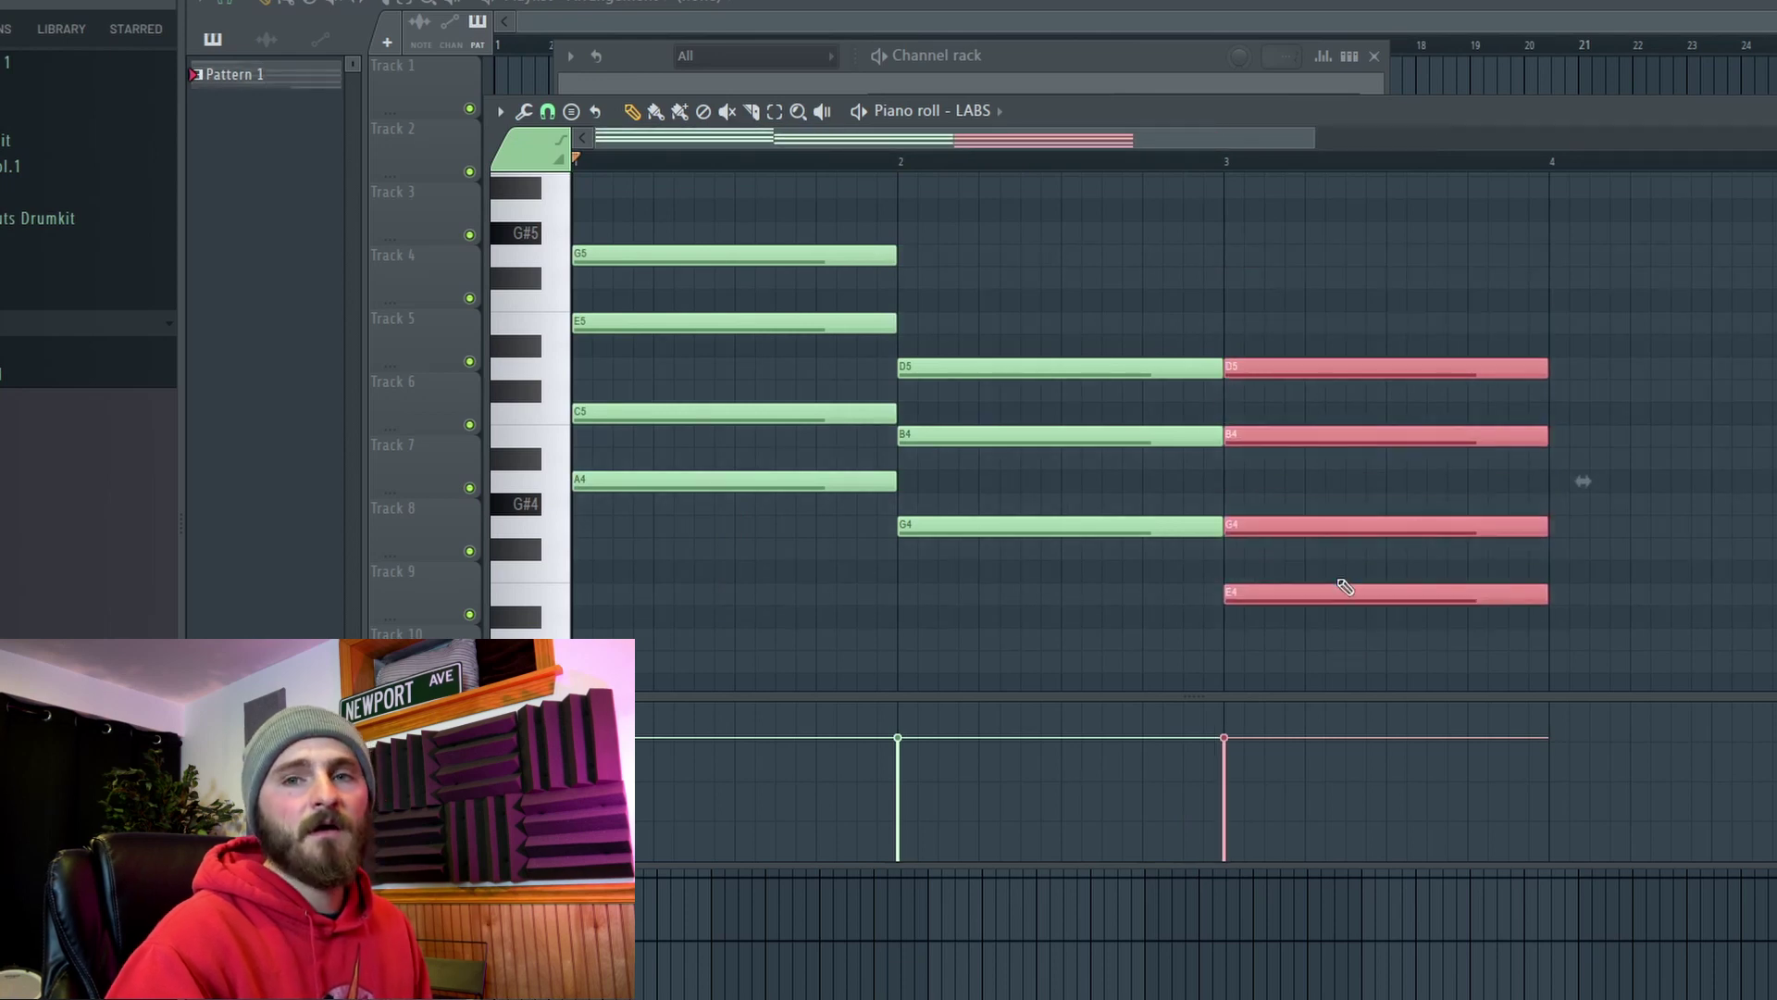
drag(712, 601, 707, 233)
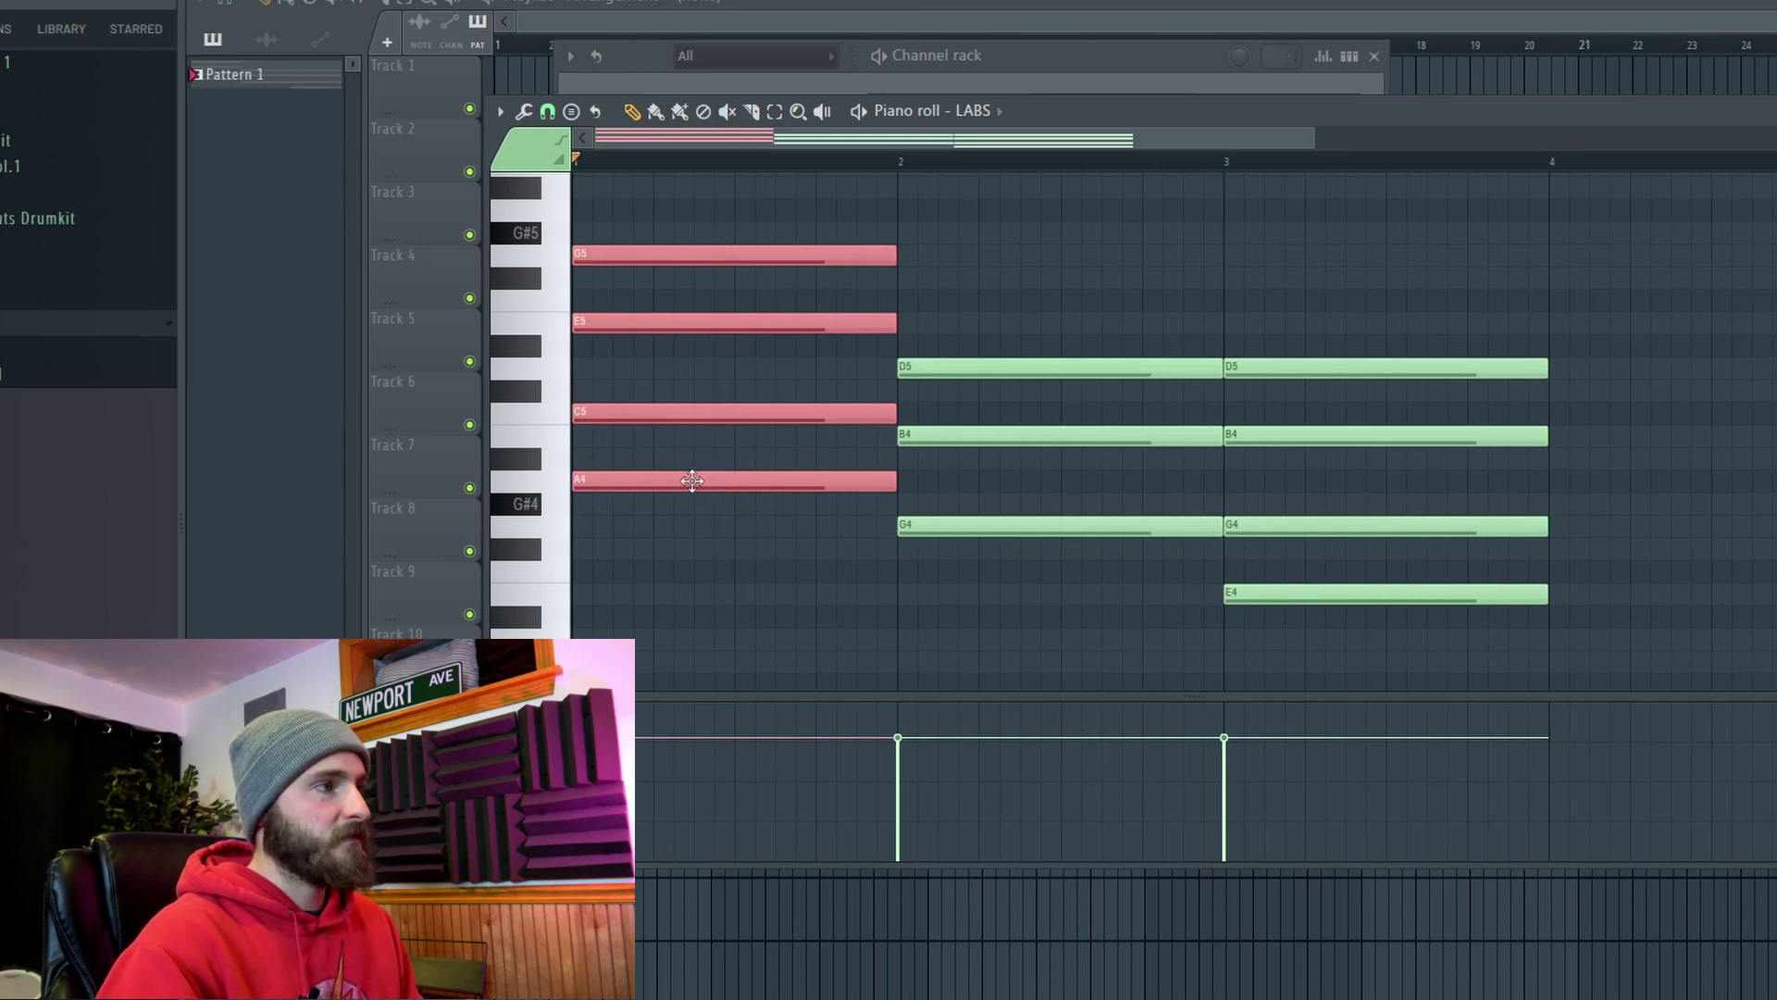
drag(691, 482, 1667, 398)
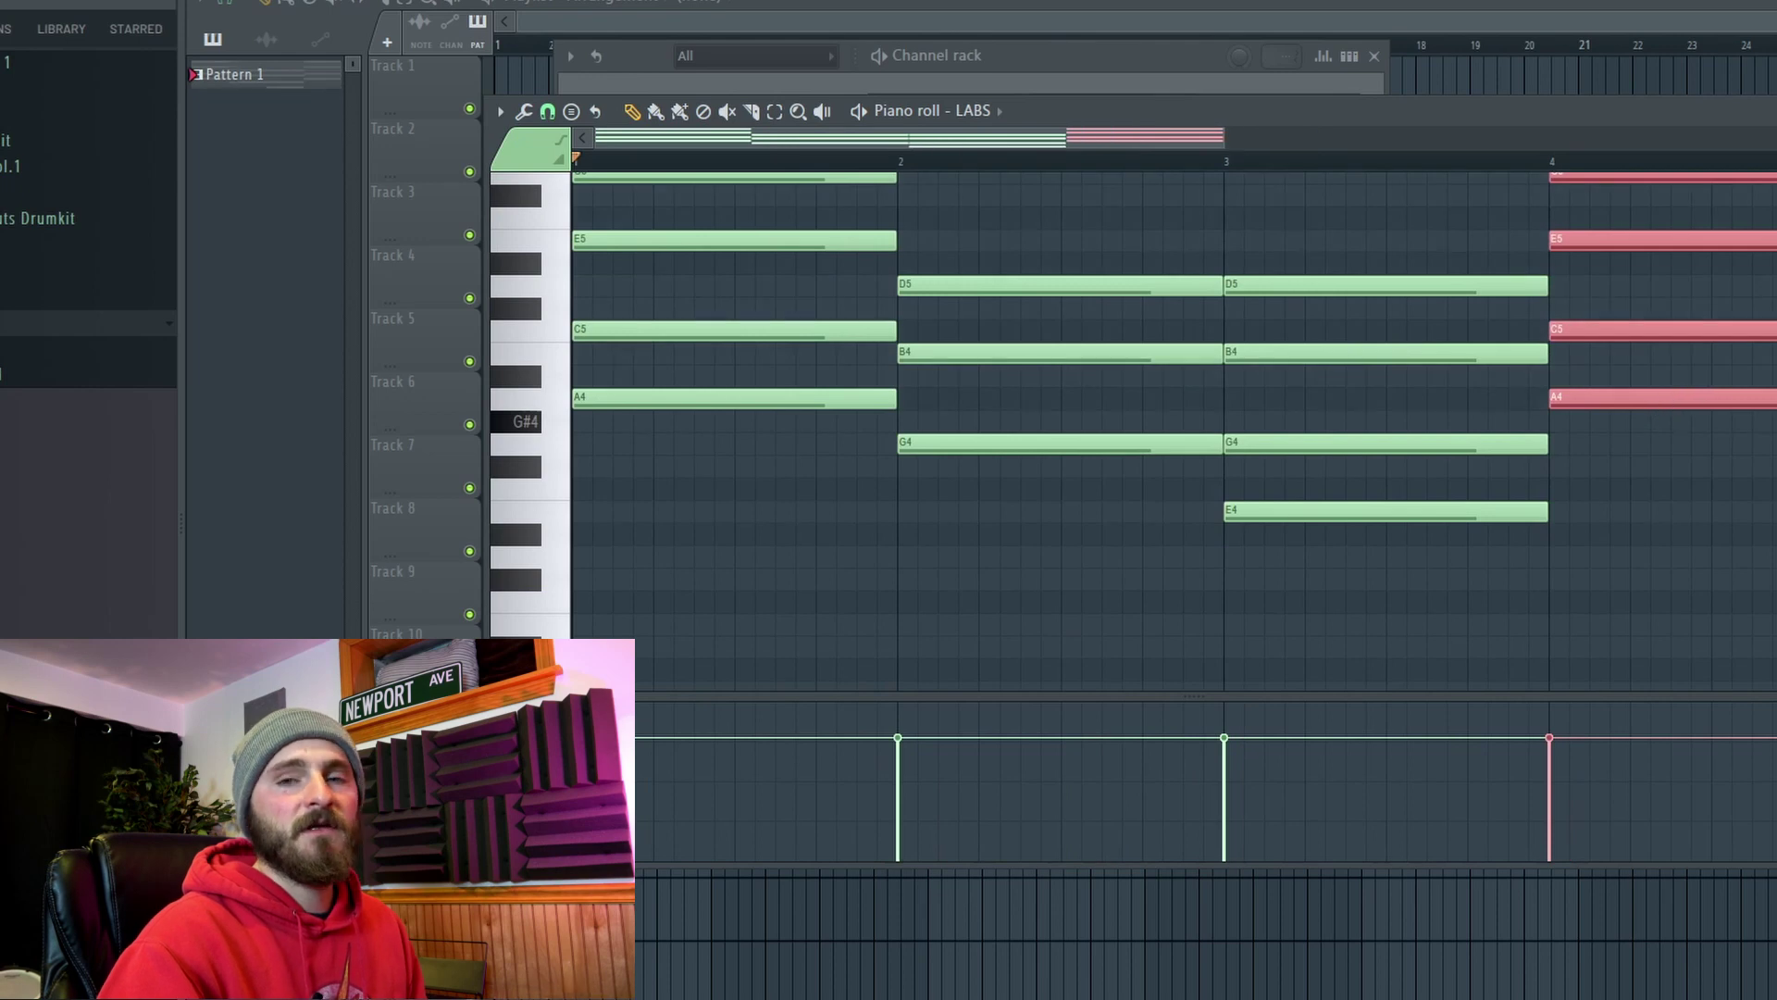
right_click(1638, 398)
right_click(1611, 329)
right_click(1601, 239)
right_click(1601, 176)
scroll(765, 556, up, 3)
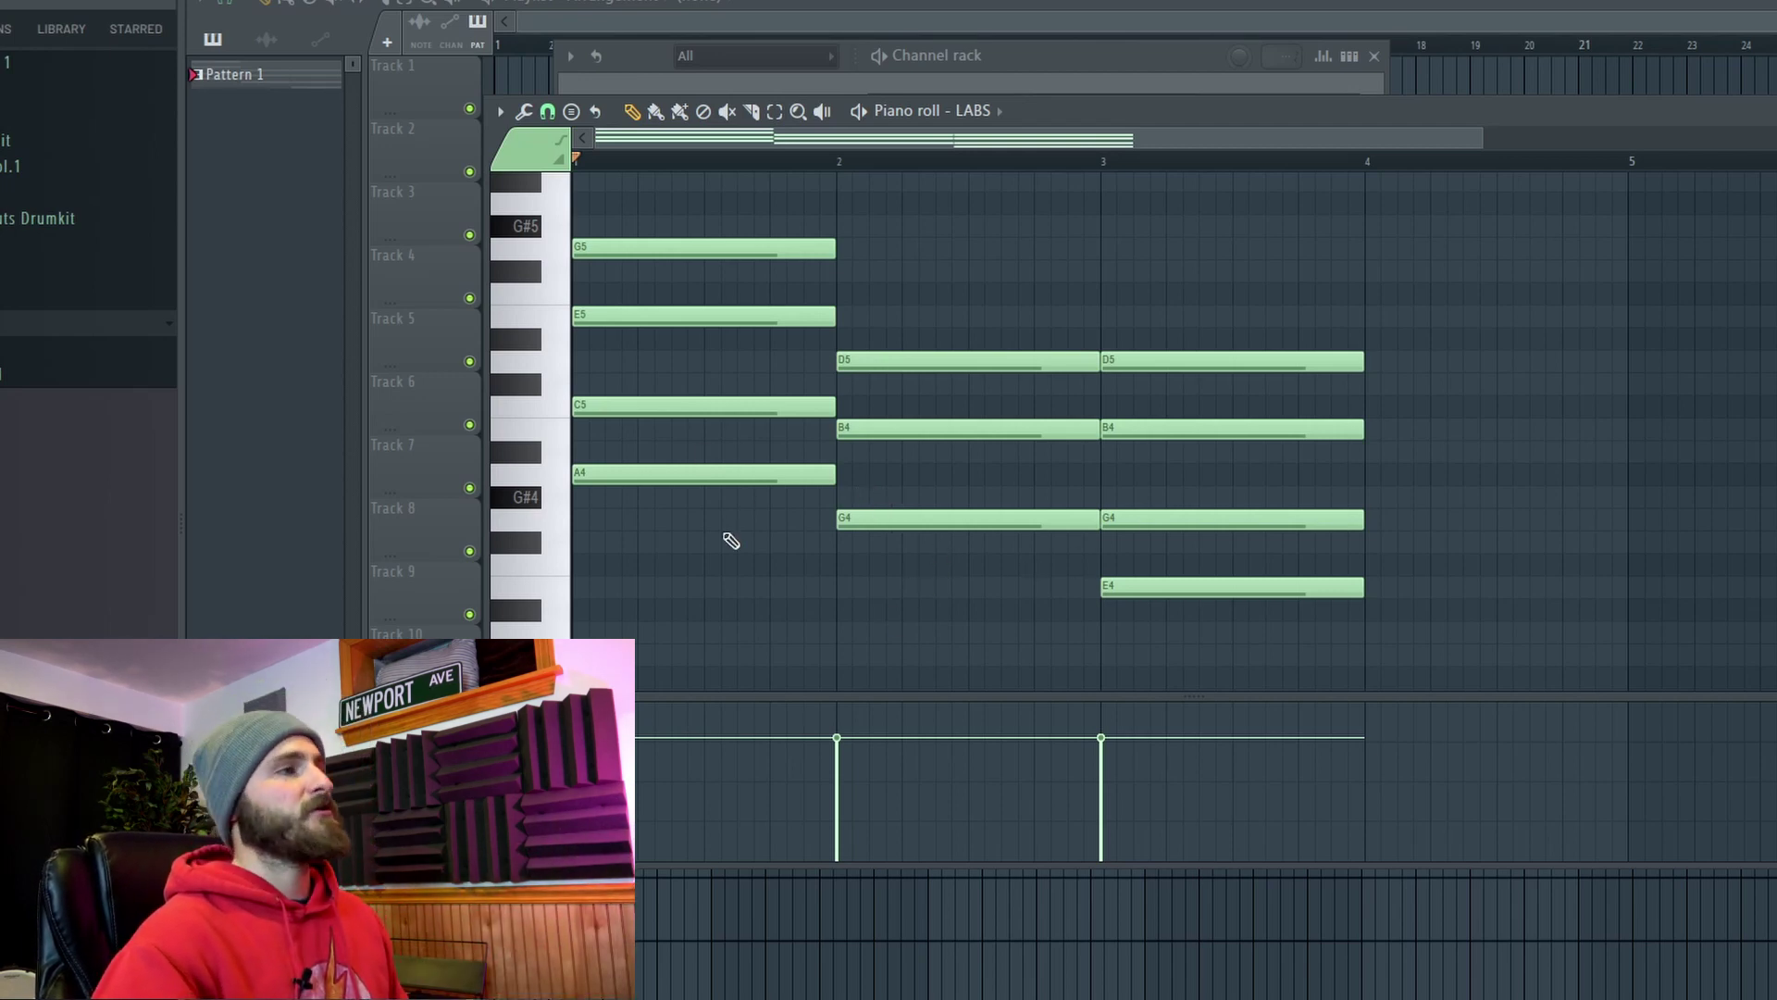
Copy the bar 1 chord to bar 4 with F4 as its lowest note, and raise the copy's G#4 to A4
drag(731, 541, 716, 246)
drag(682, 465, 1437, 574)
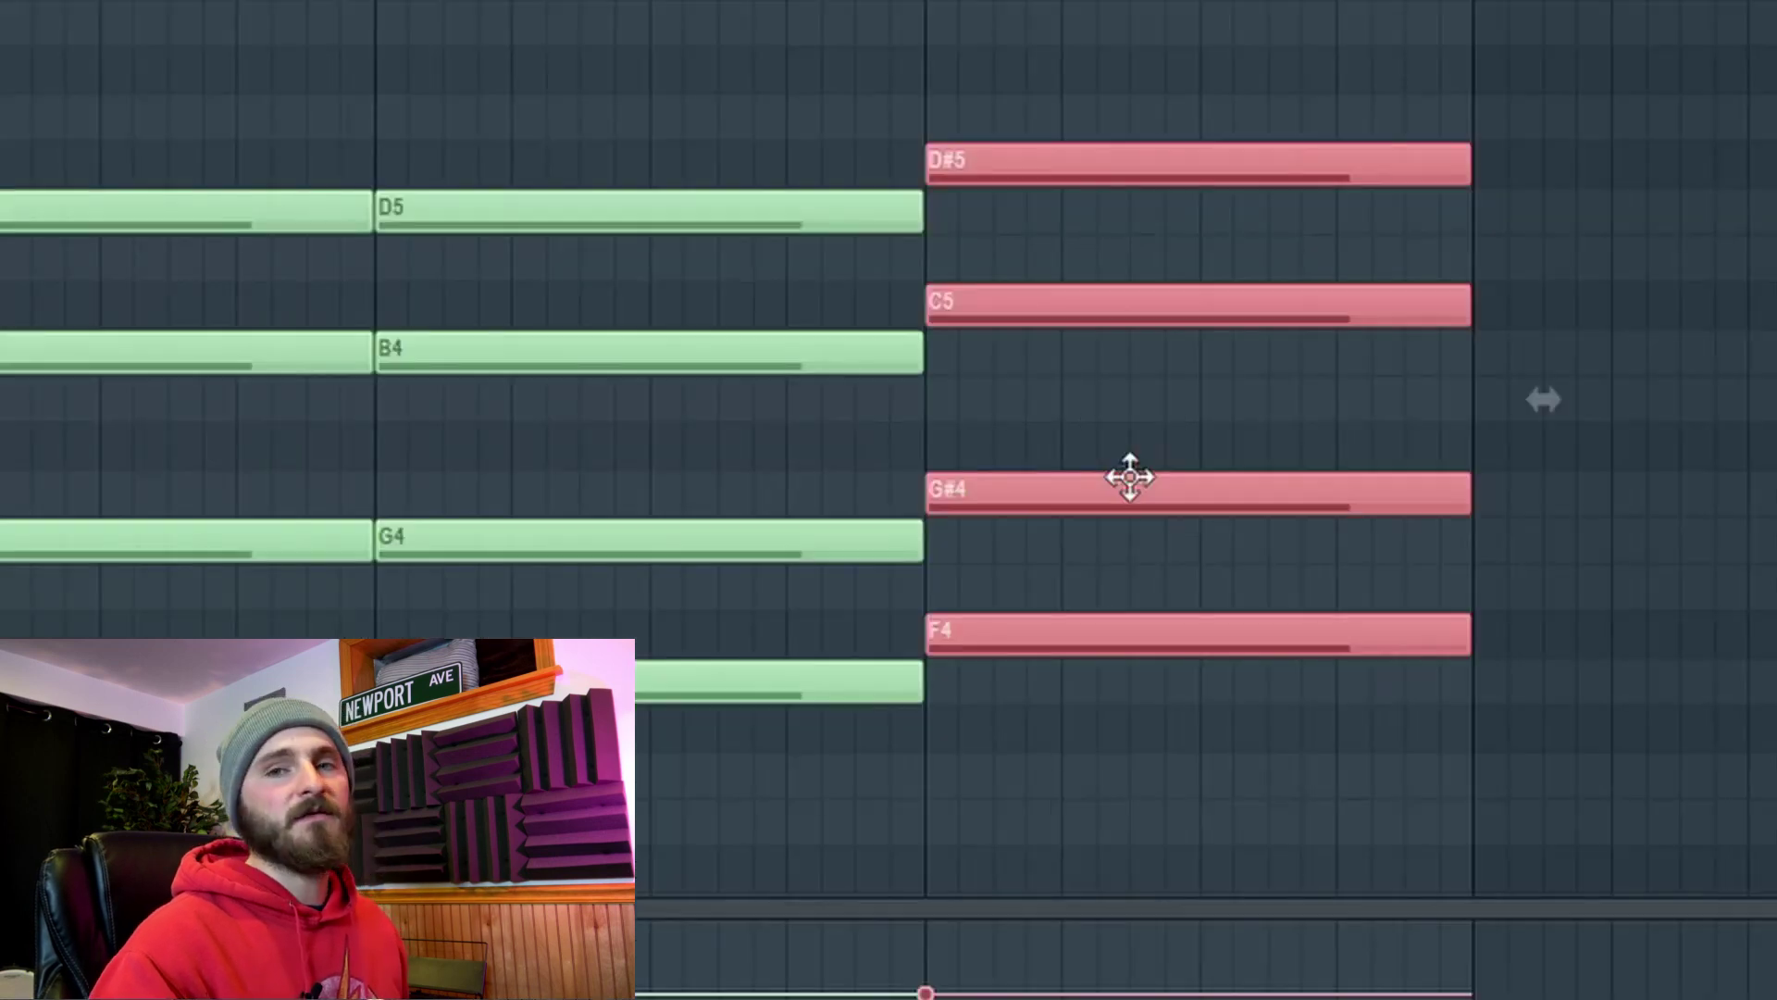
drag(1161, 426, 1189, 523)
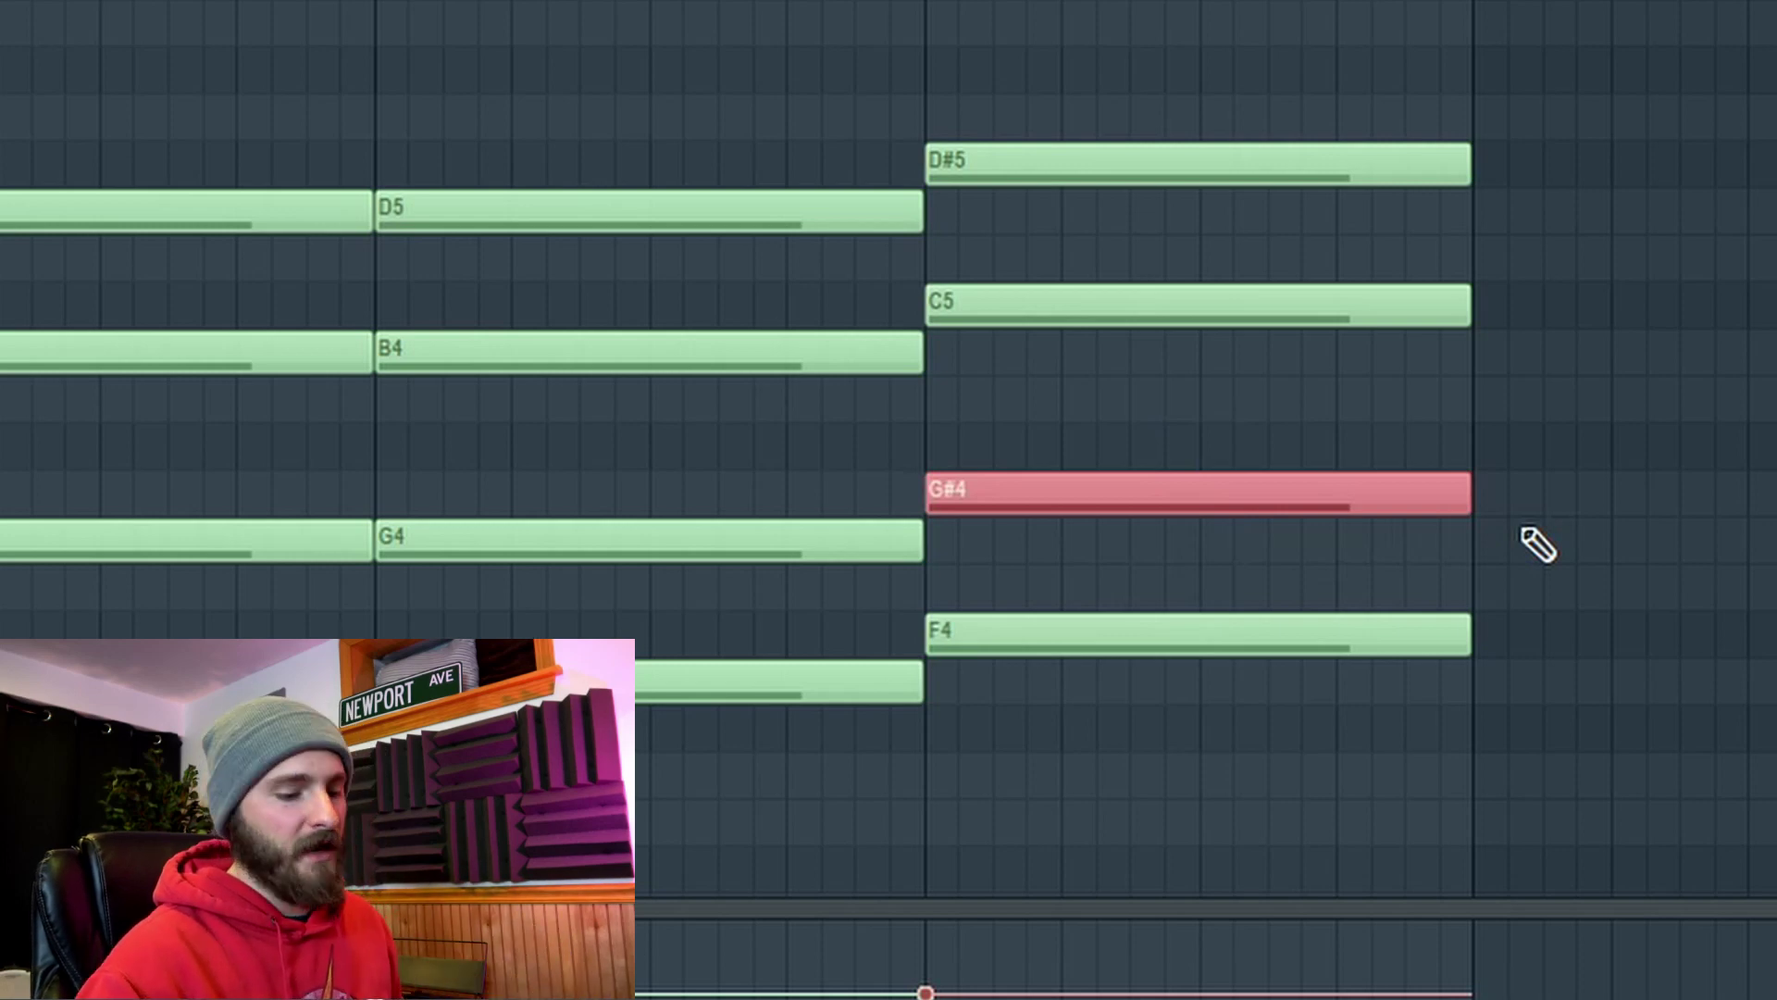
key(shift+Up)
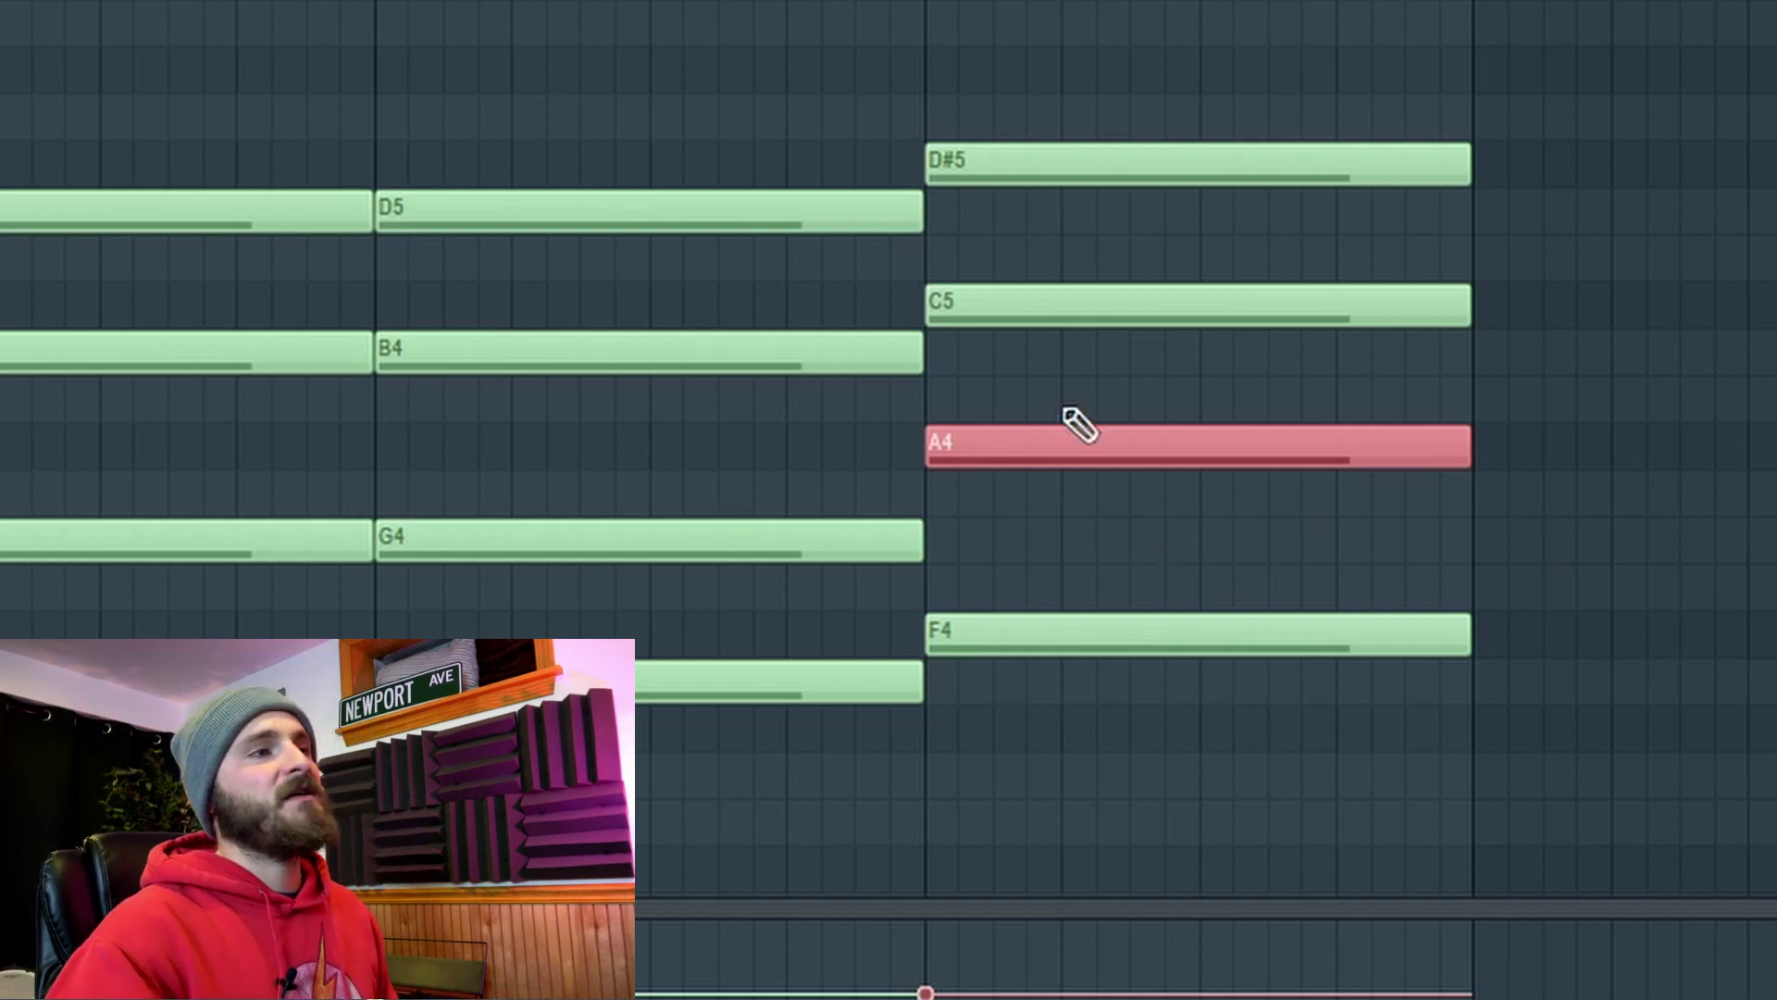
key(space)
key(space)
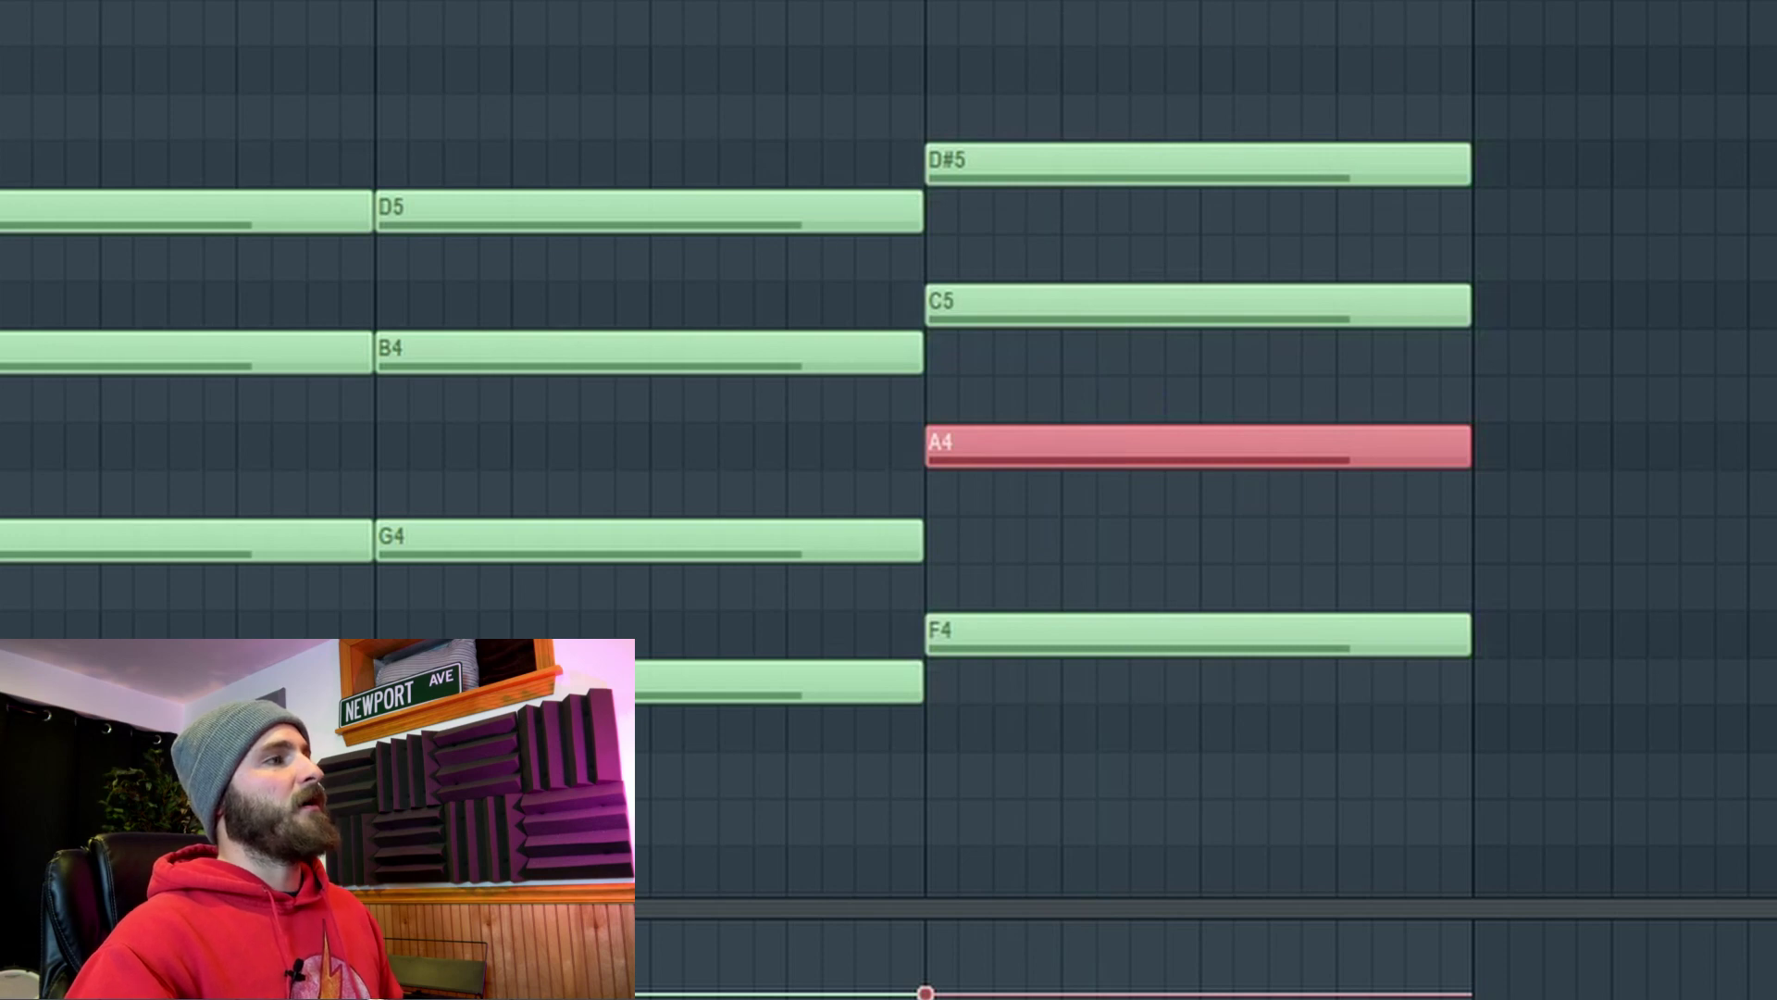
Raise the top note of the bar 4 chord to E5 and play back the four-bar progression
ctrl+click(1182, 74)
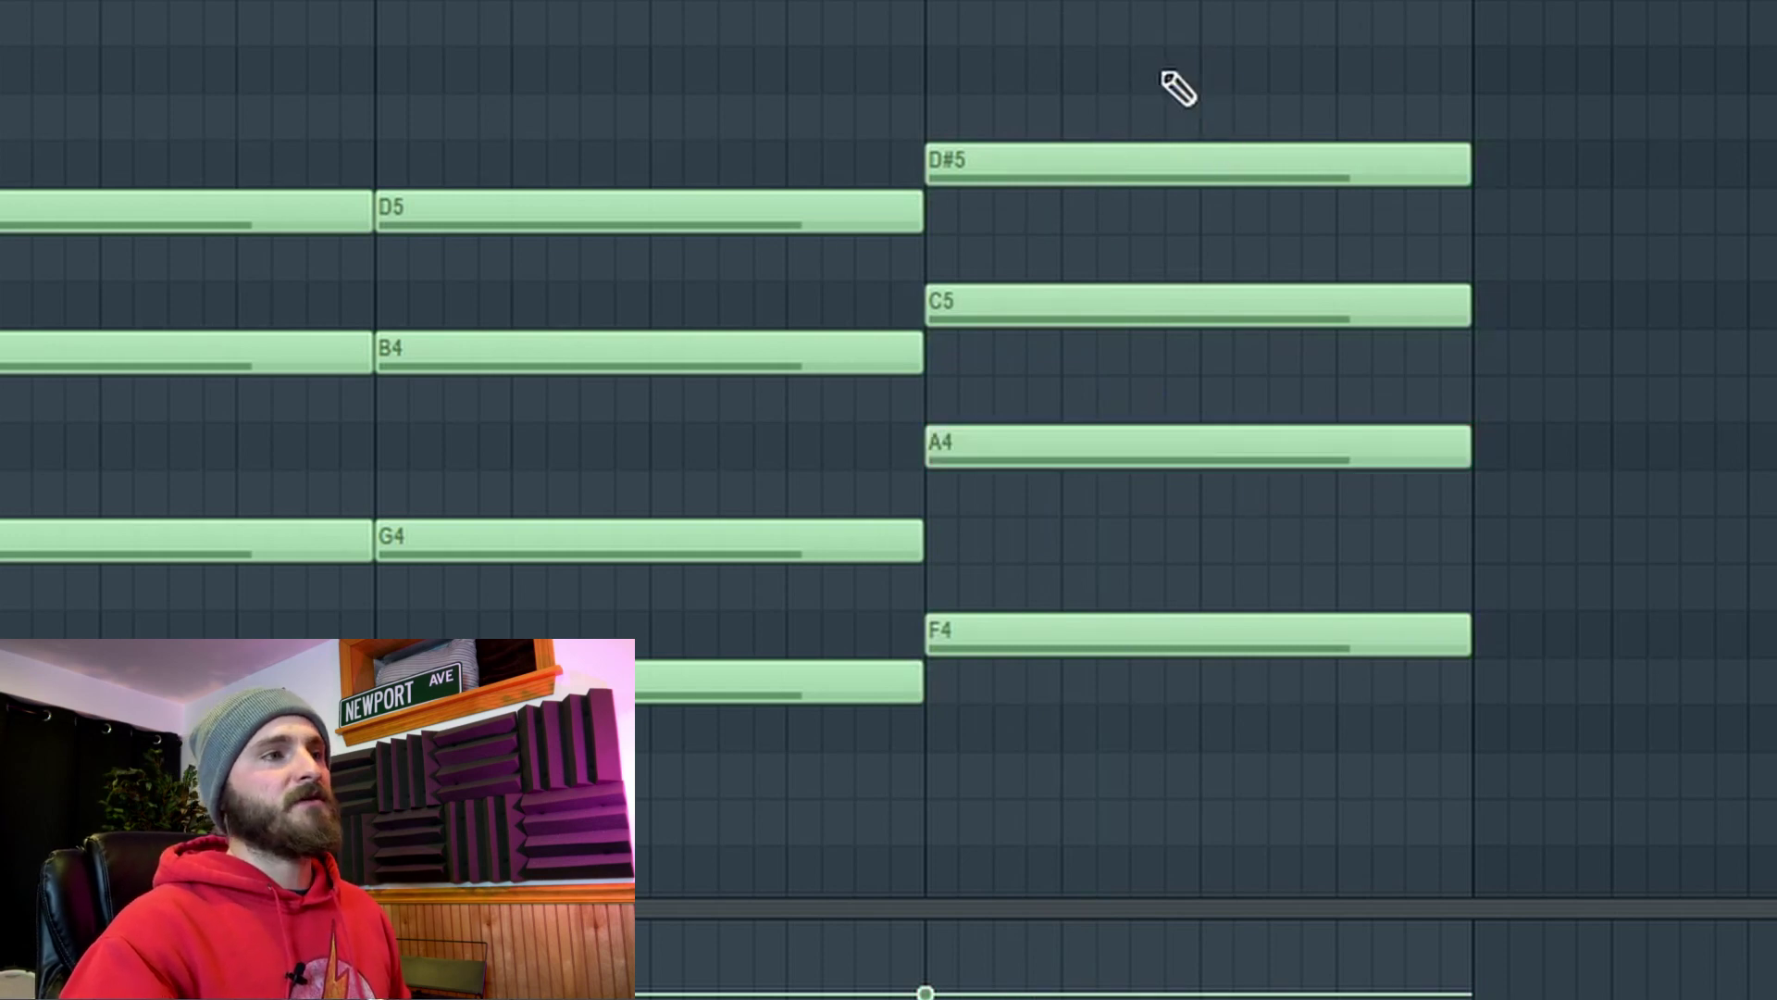
click(1289, 164)
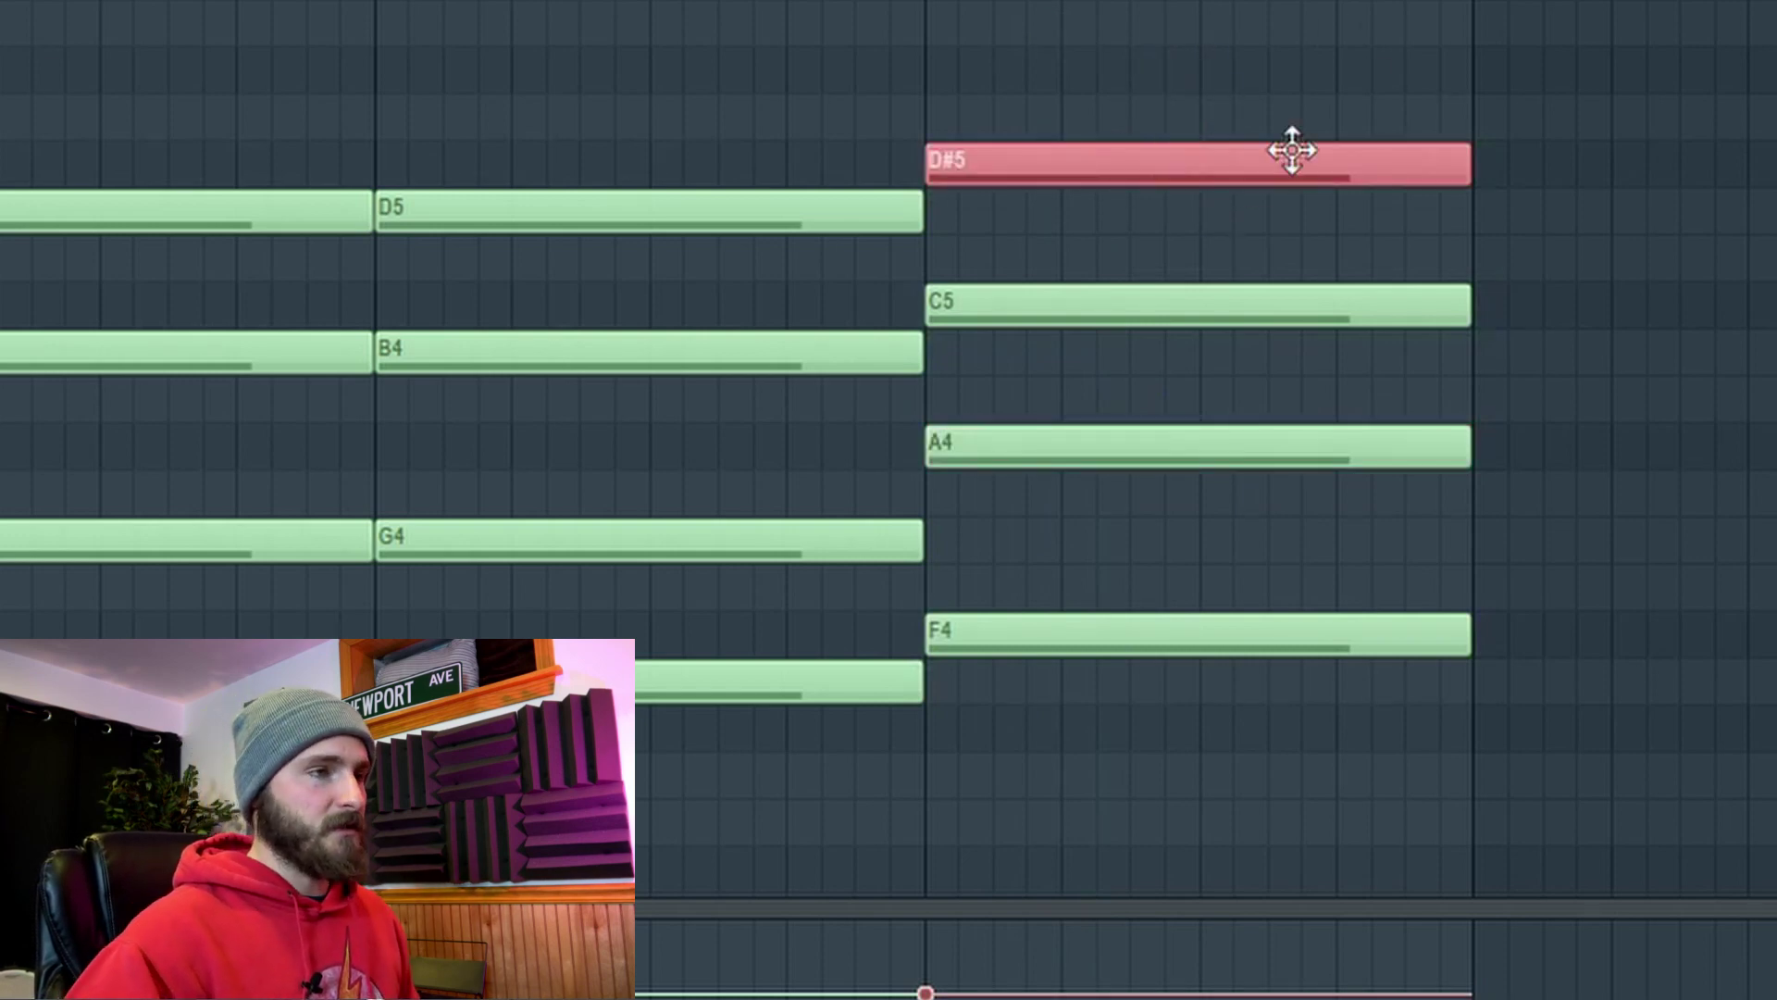
key(shift+Up)
key(space)
key(space)
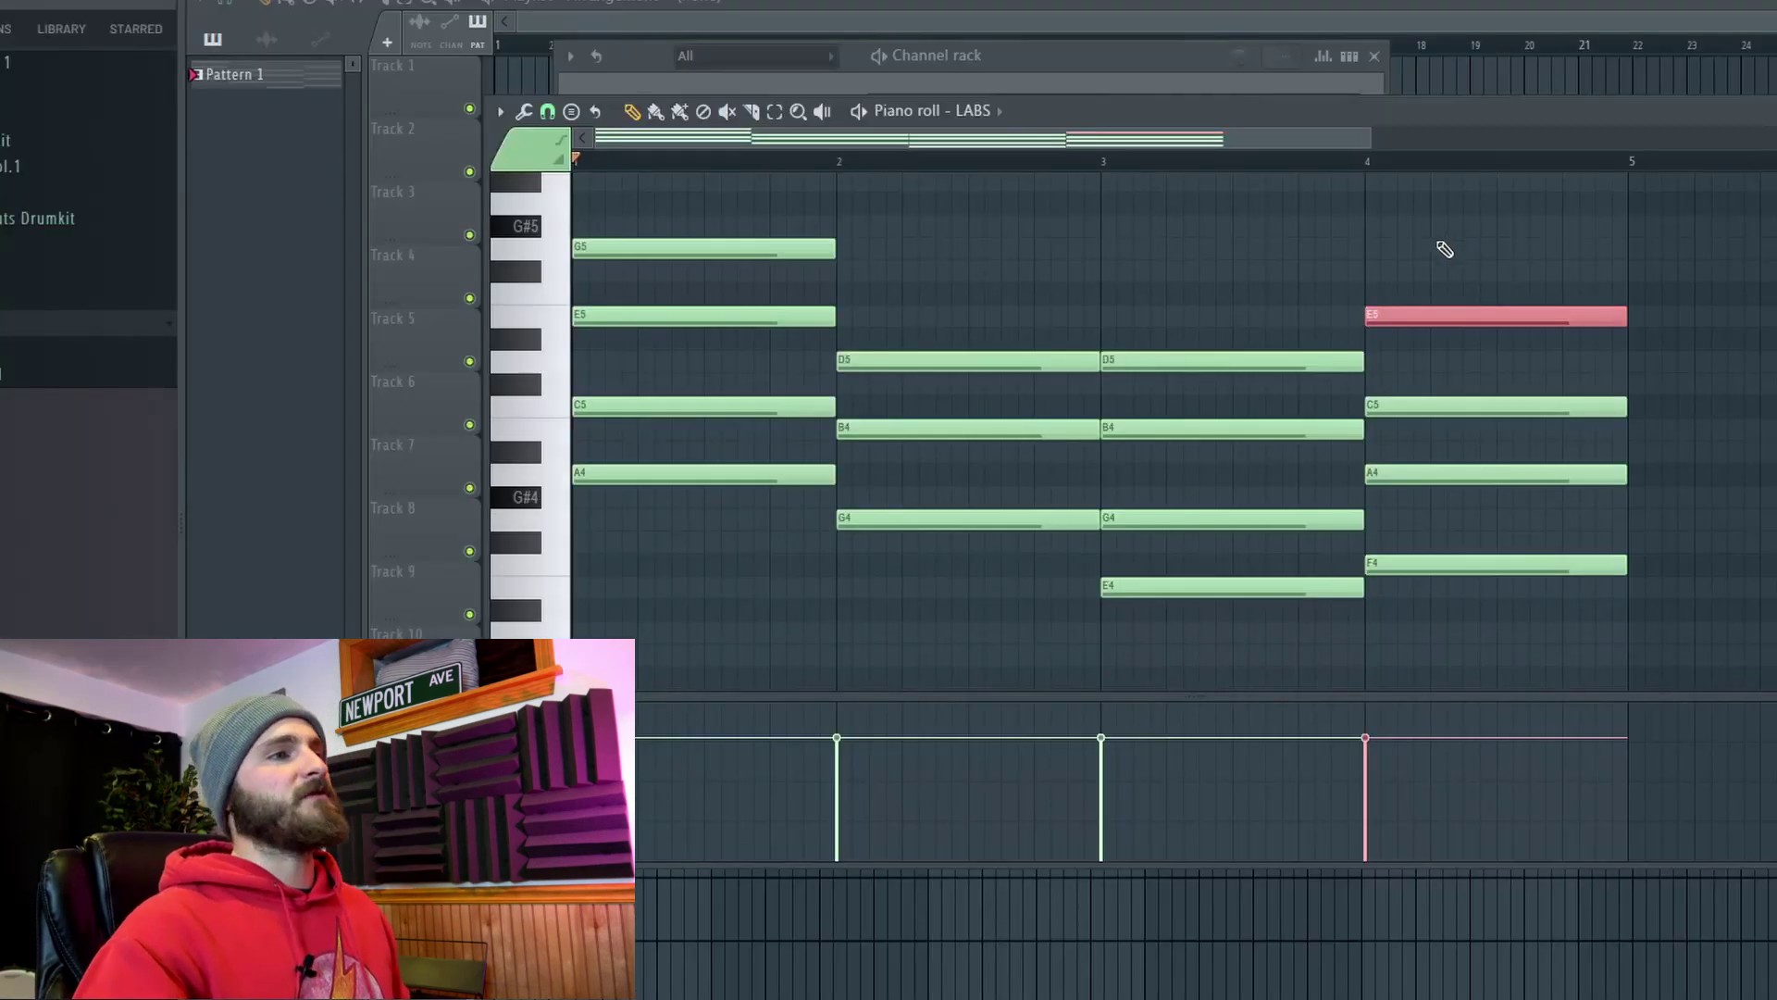
key(space)
key(space)
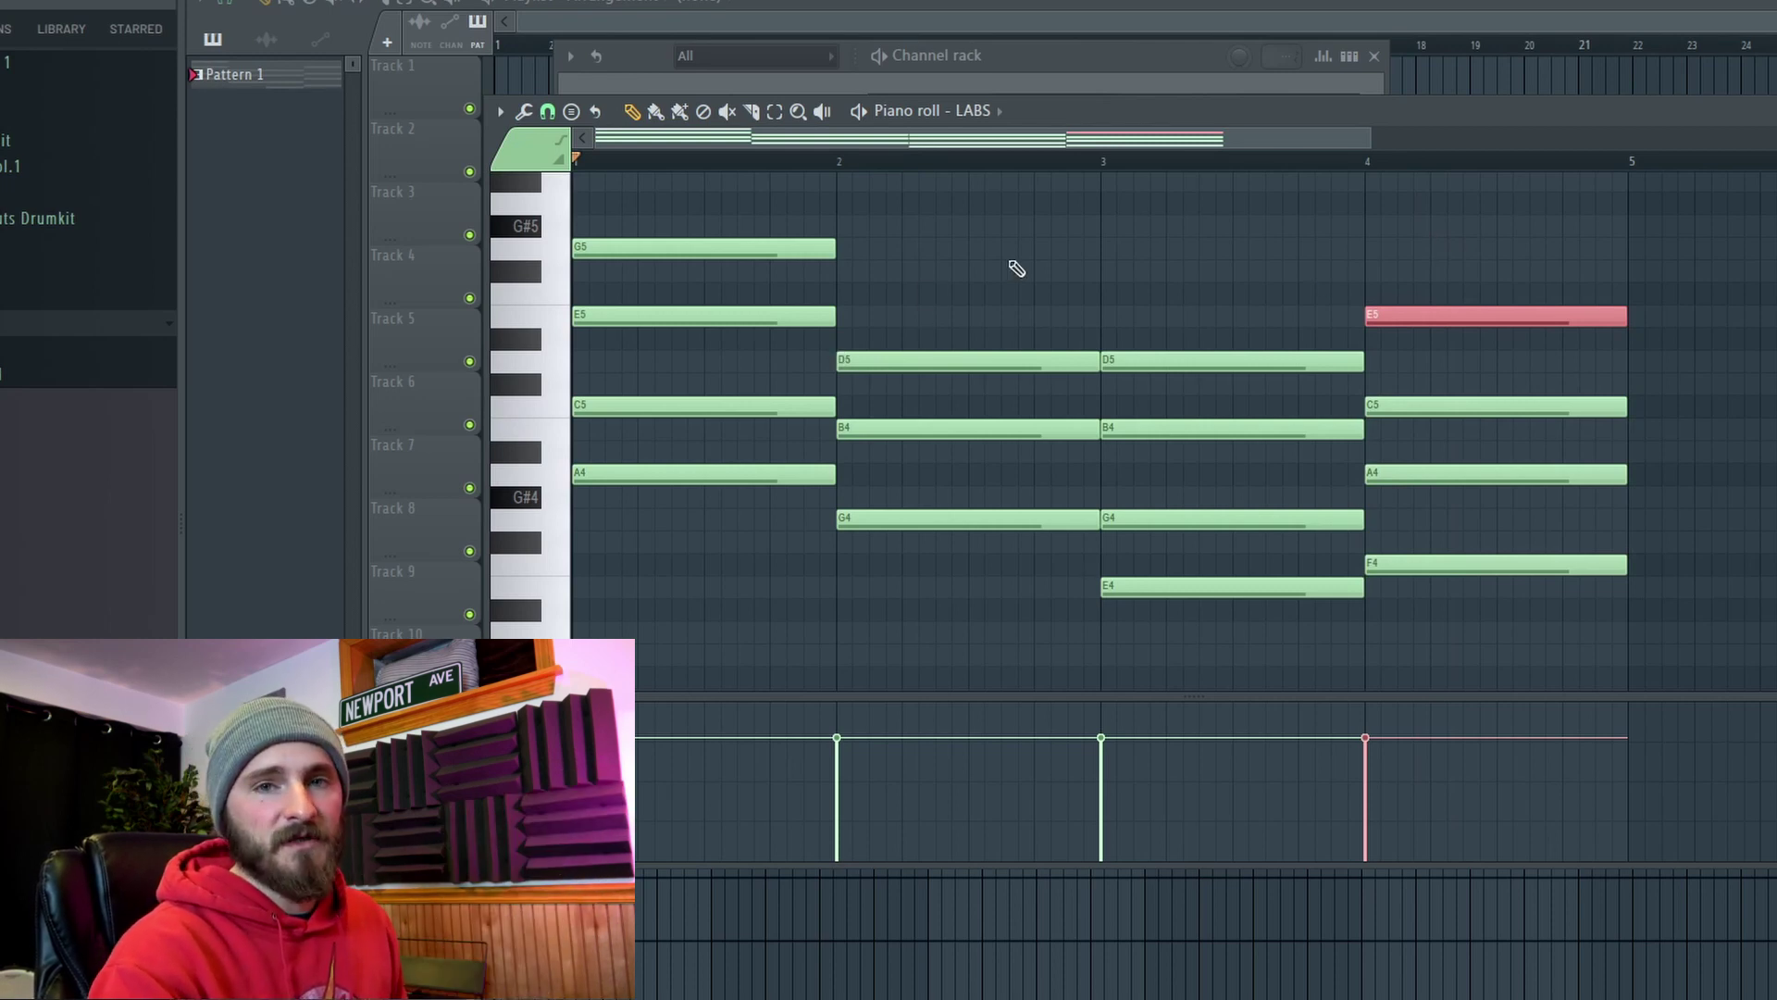
key(space)
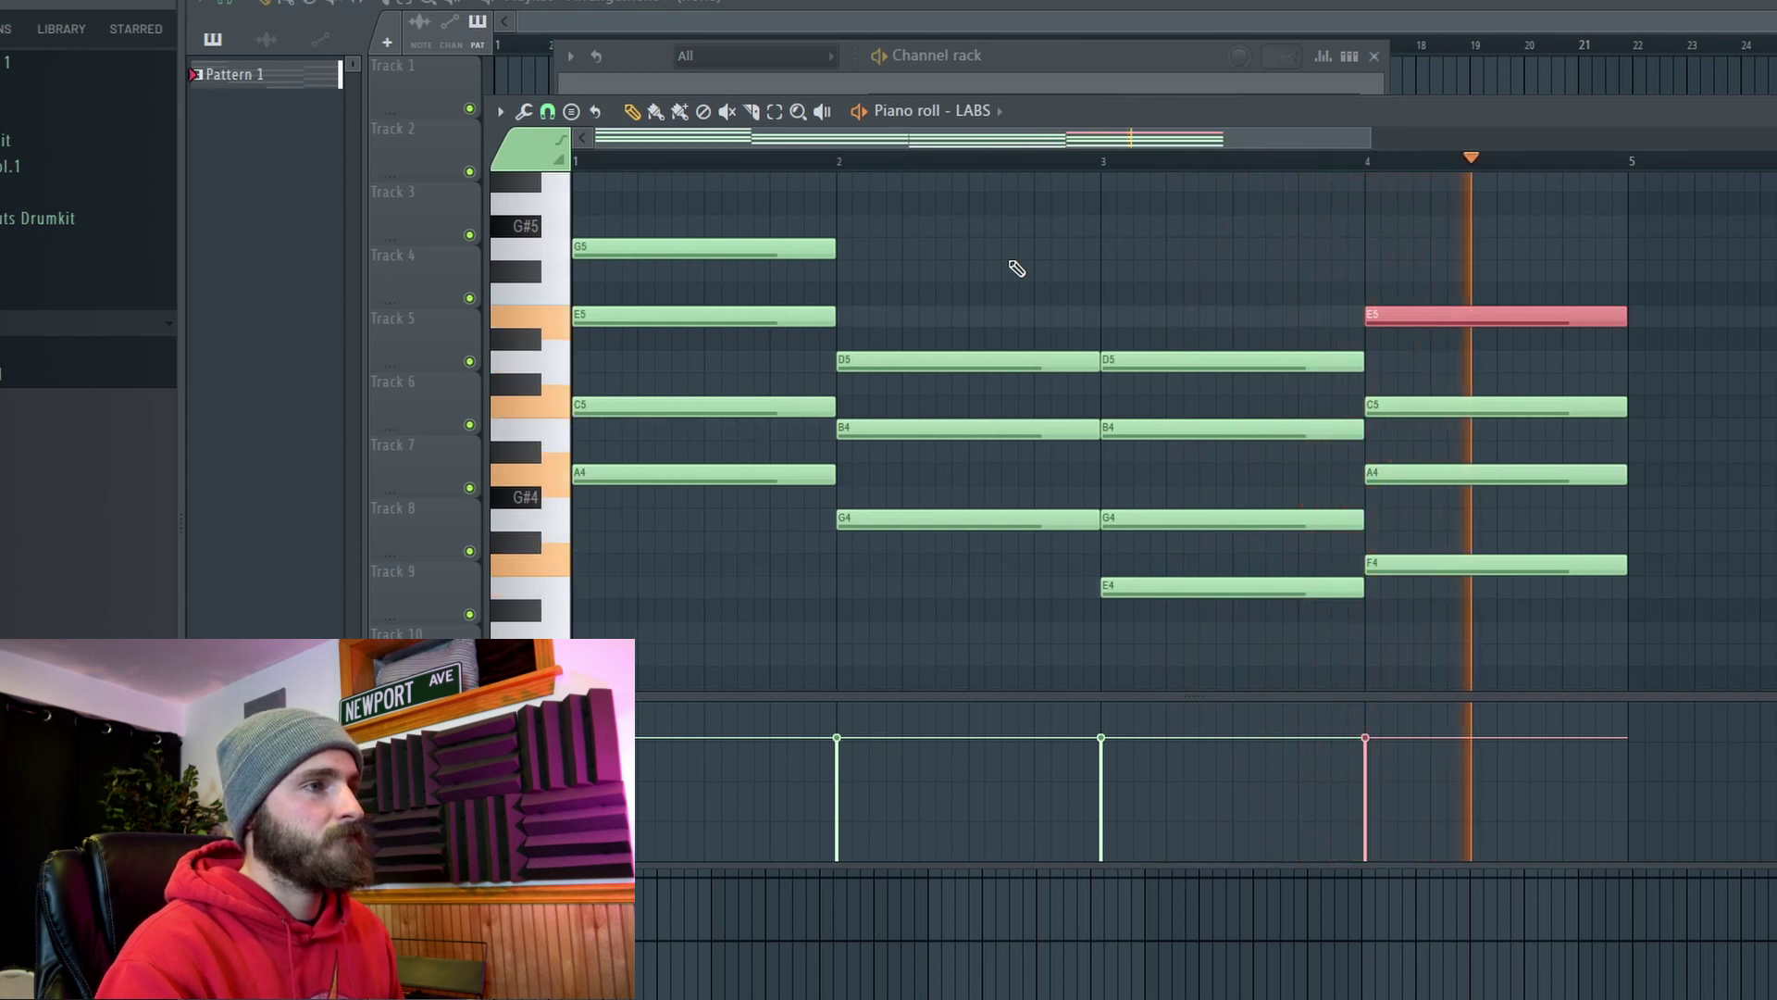
key(space)
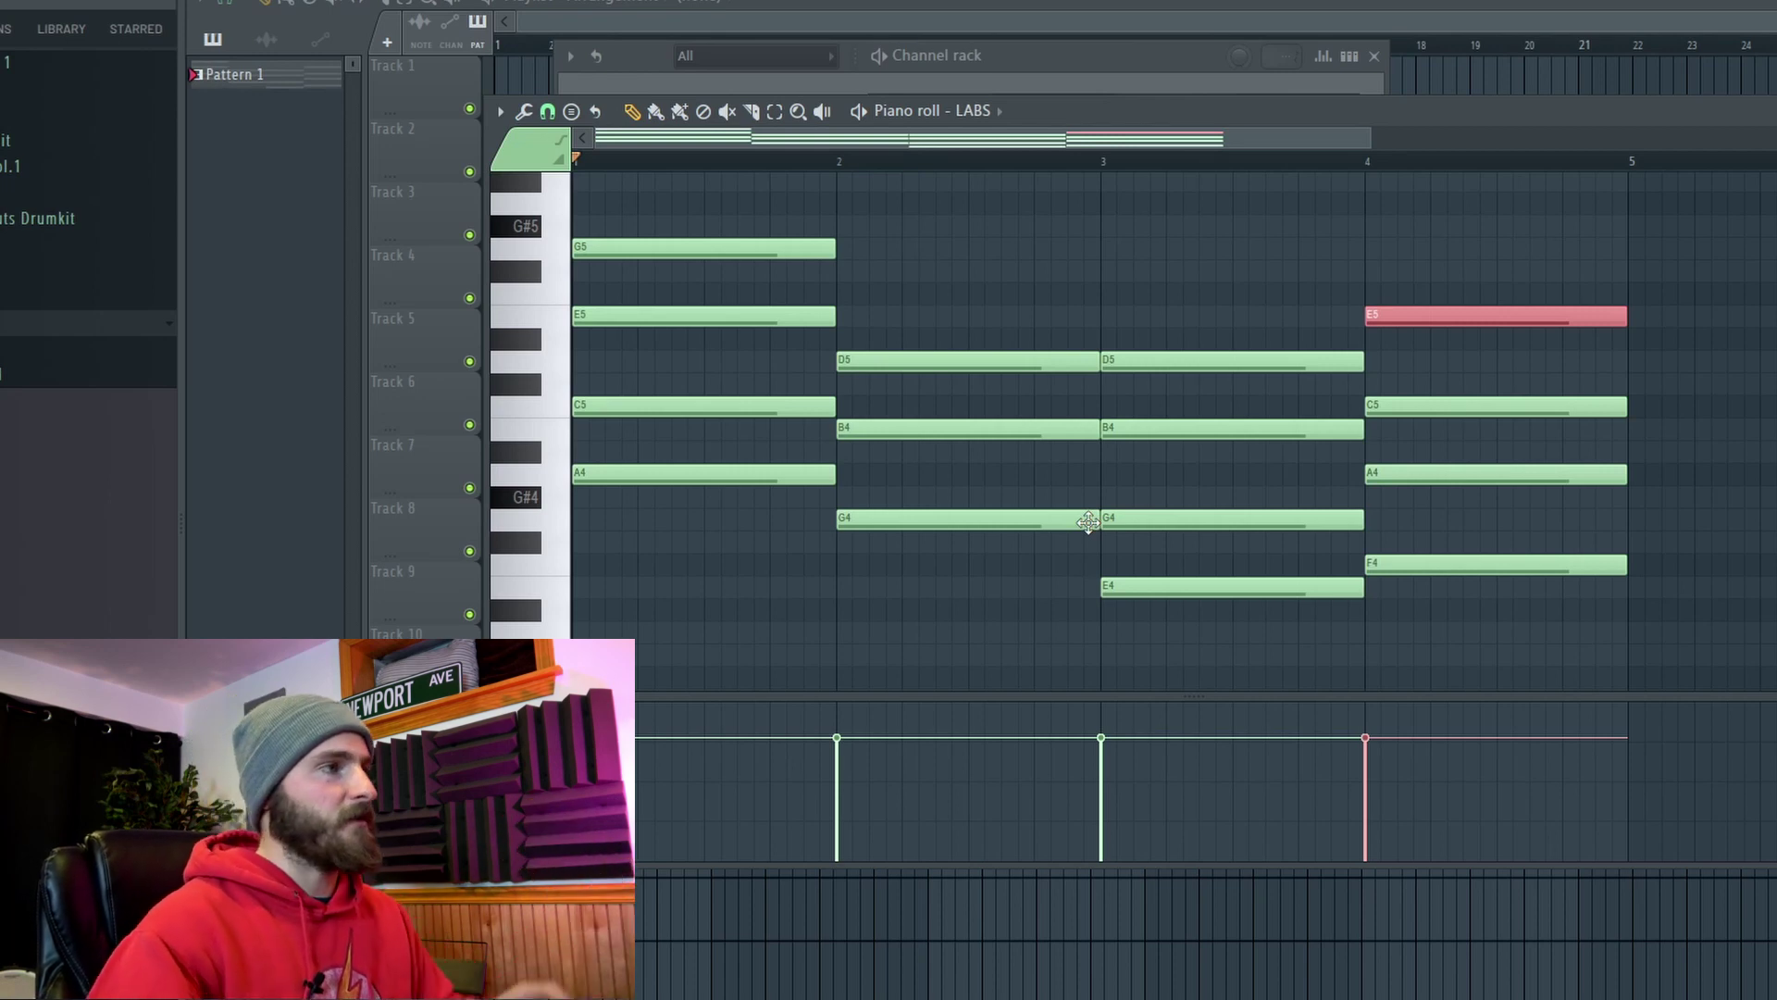
Duplicate all four chords one octave lower in the same bars and play the pattern back
key(ctrl+a)
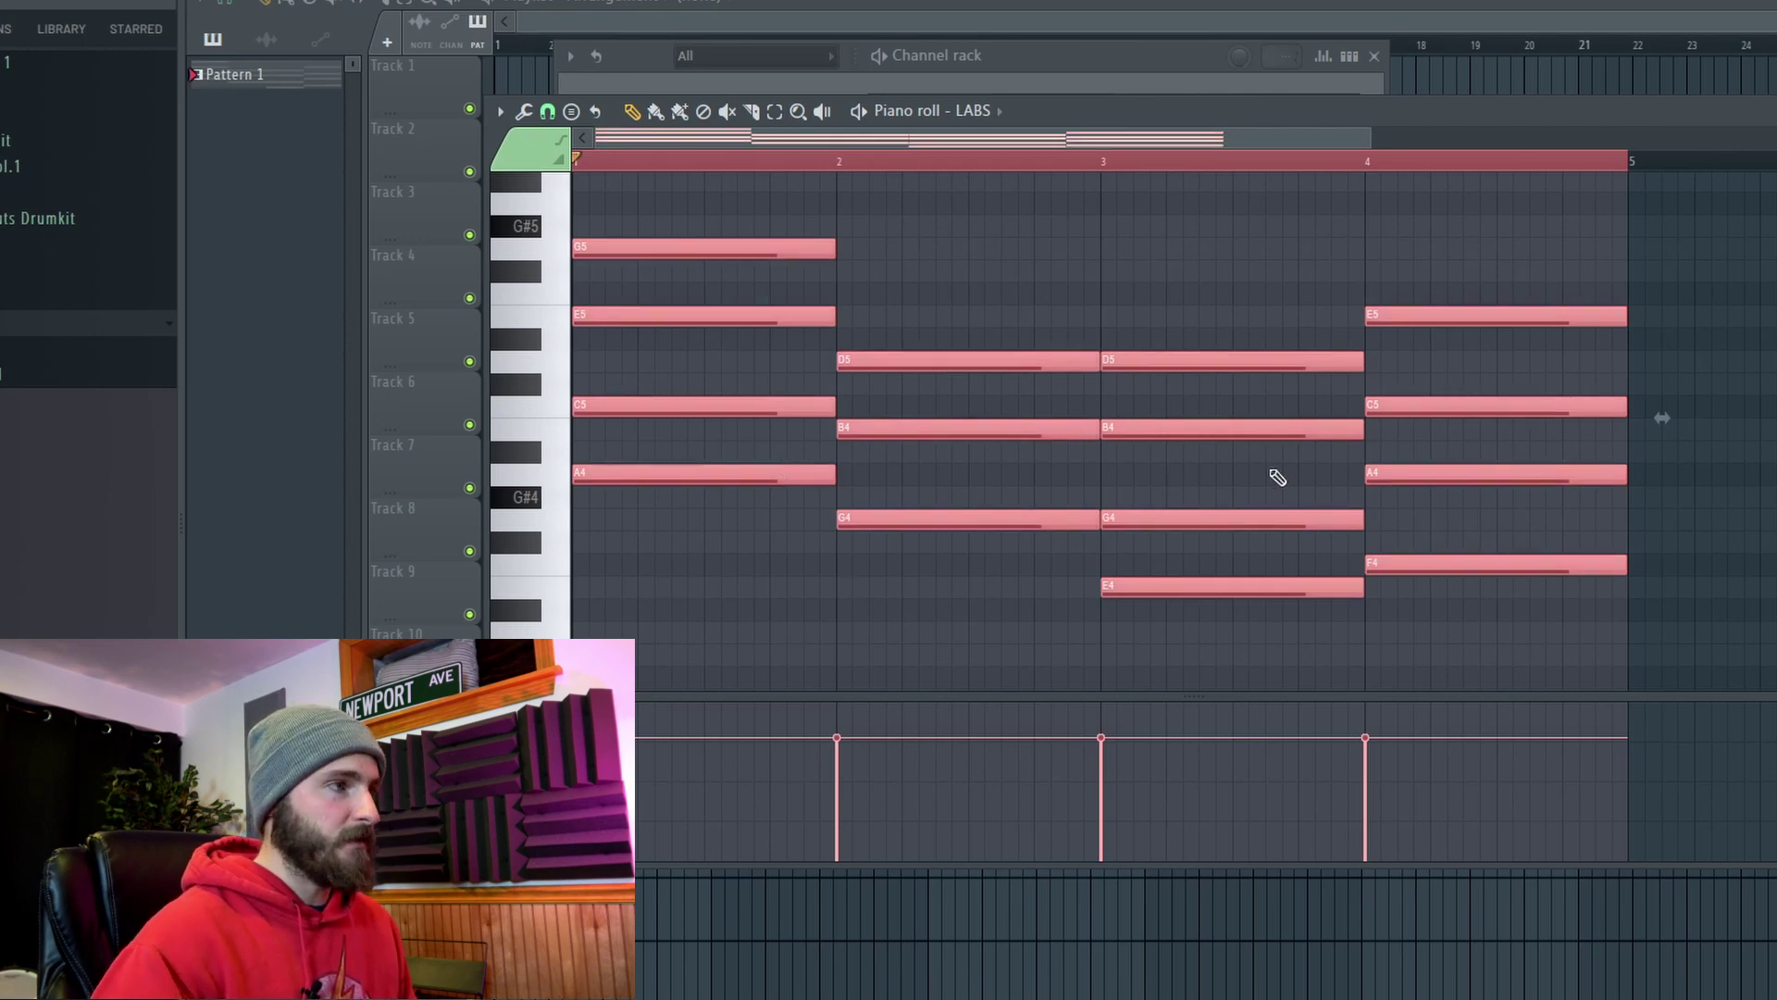
key(ctrl+v)
key(ctrl+Down)
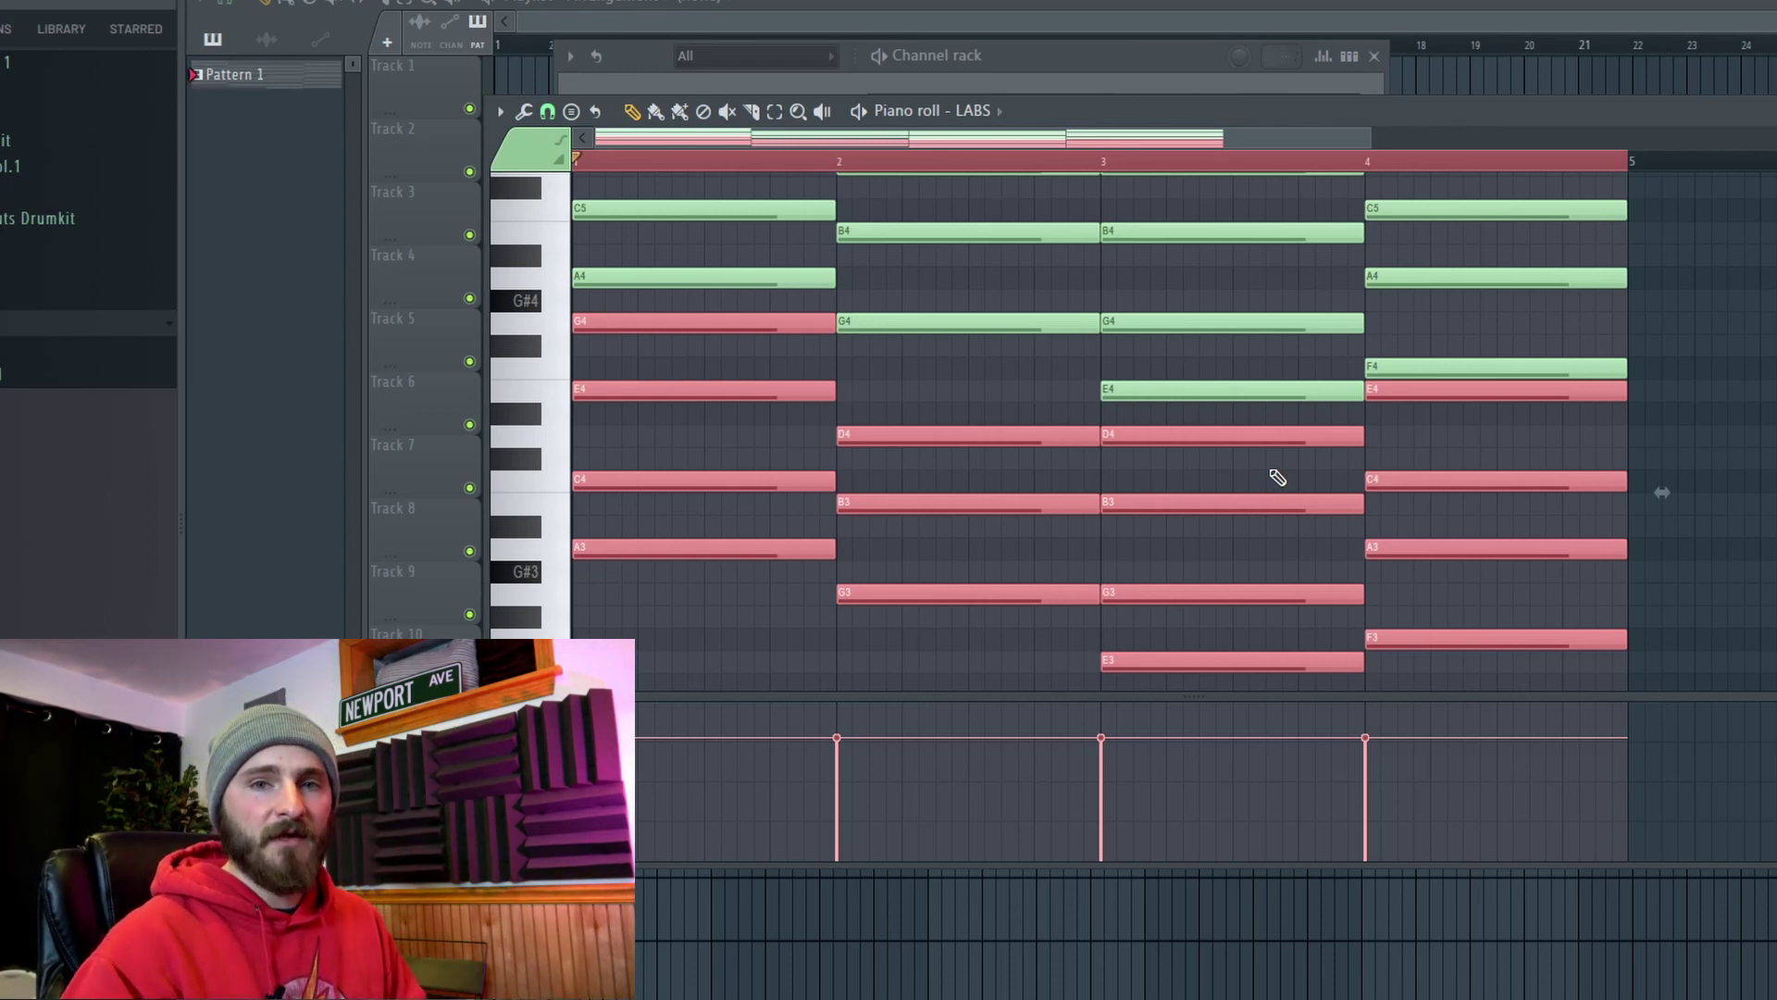
key(space)
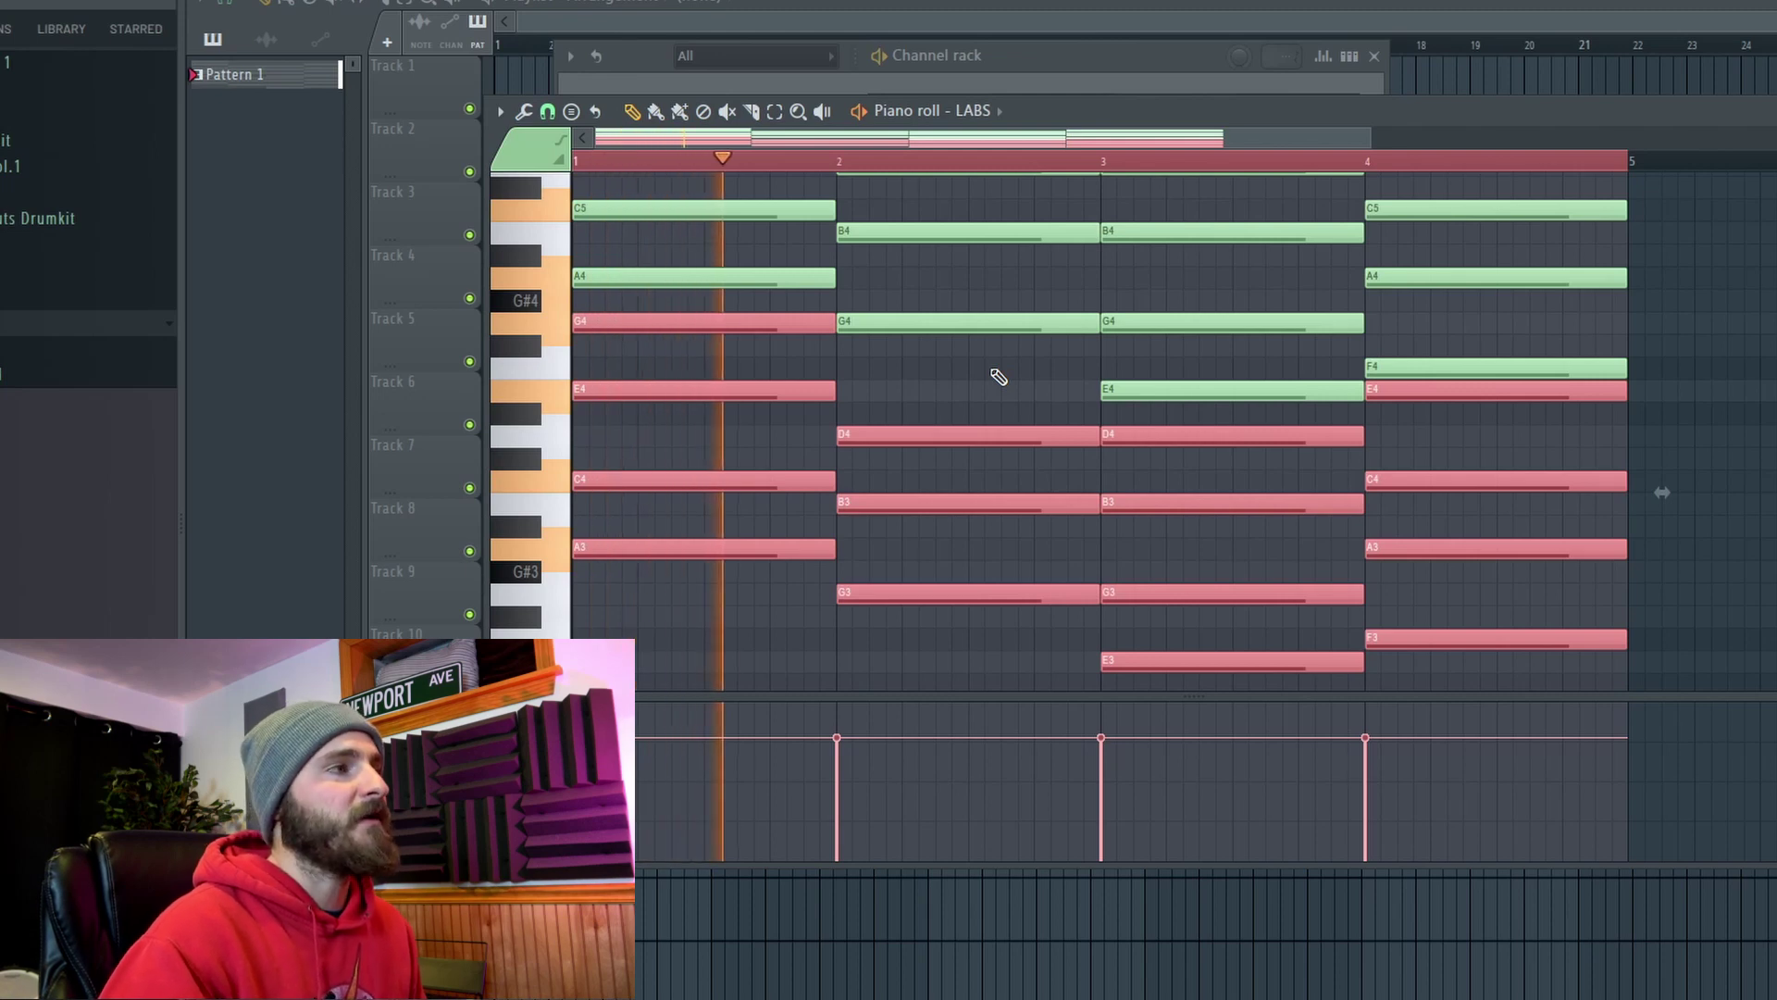
scroll(833, 457, up, 4)
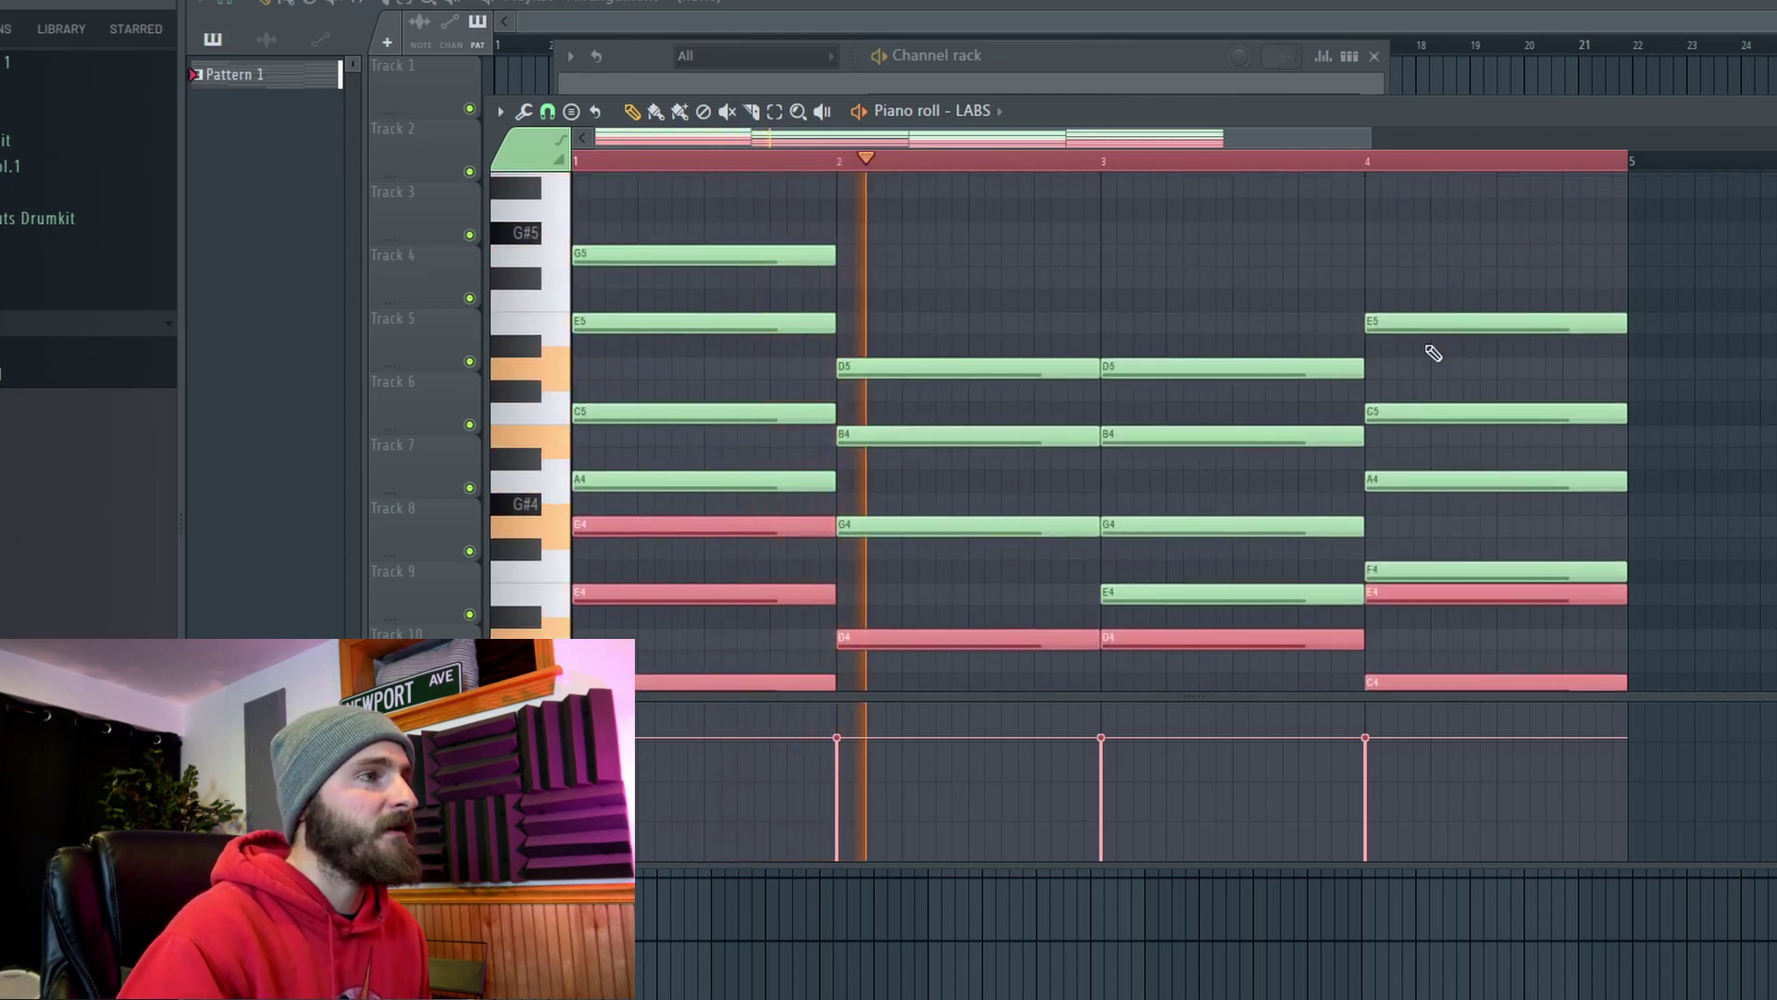
scroll(1430, 350, down, 1)
key(space)
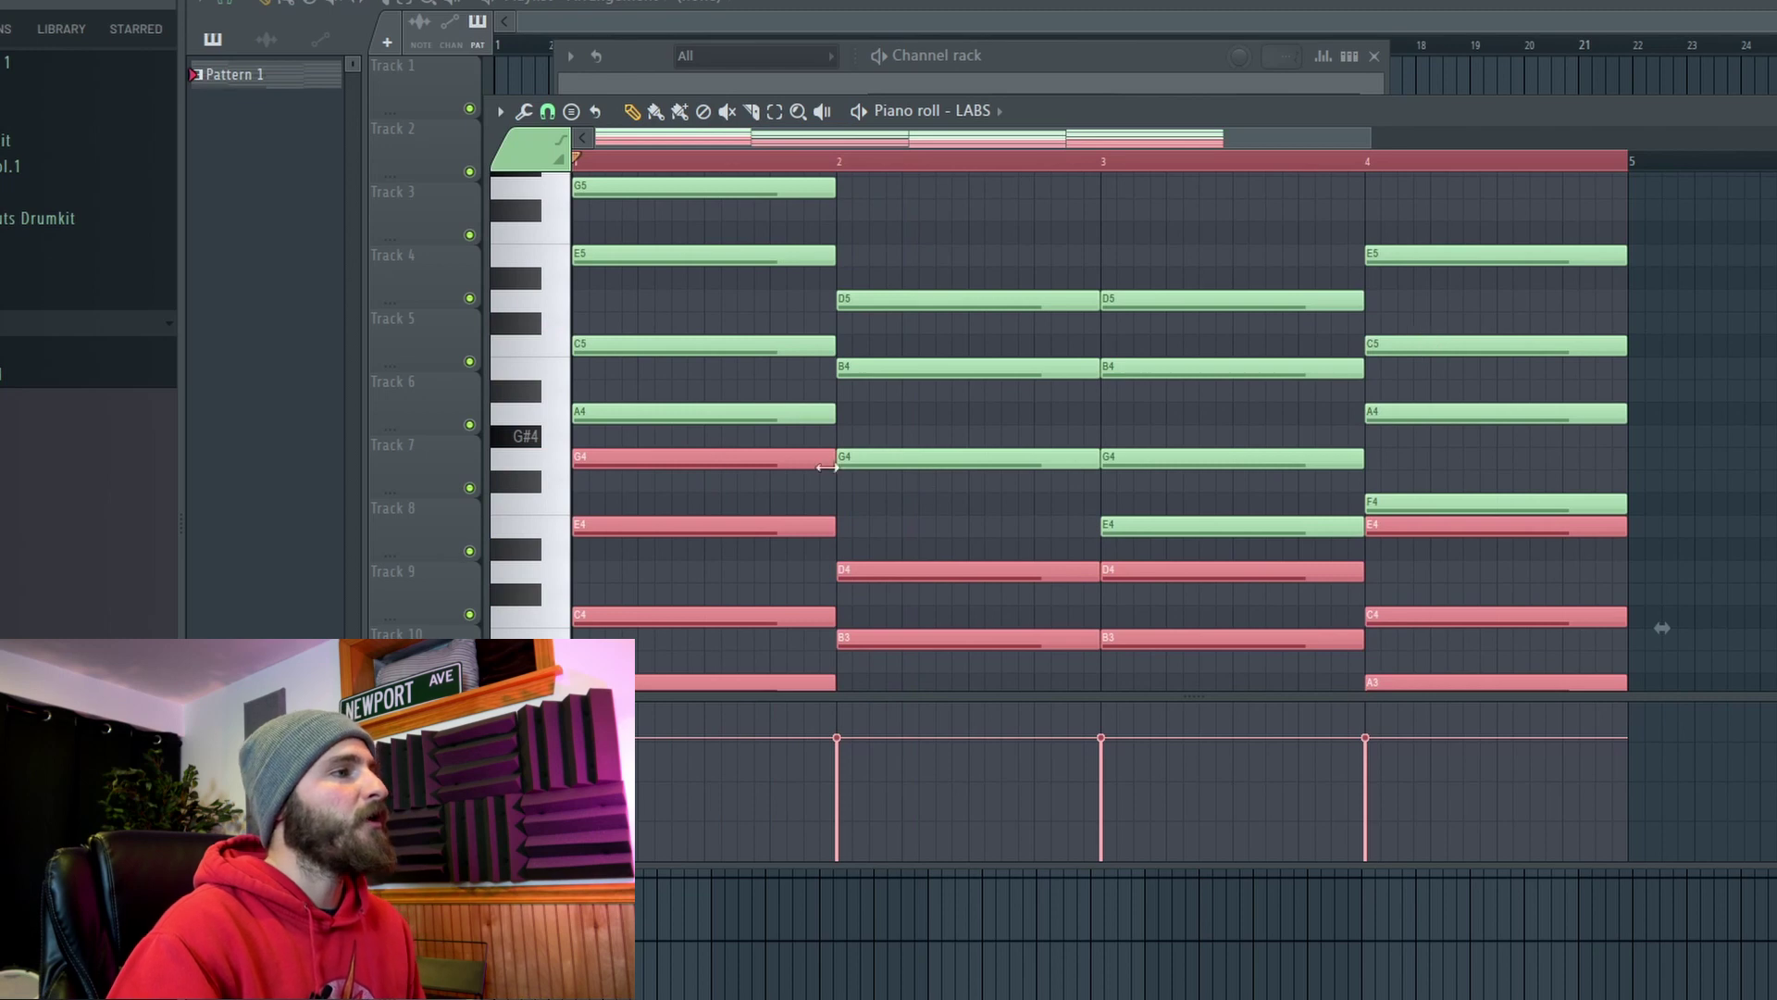
scroll(1056, 500, down, 1)
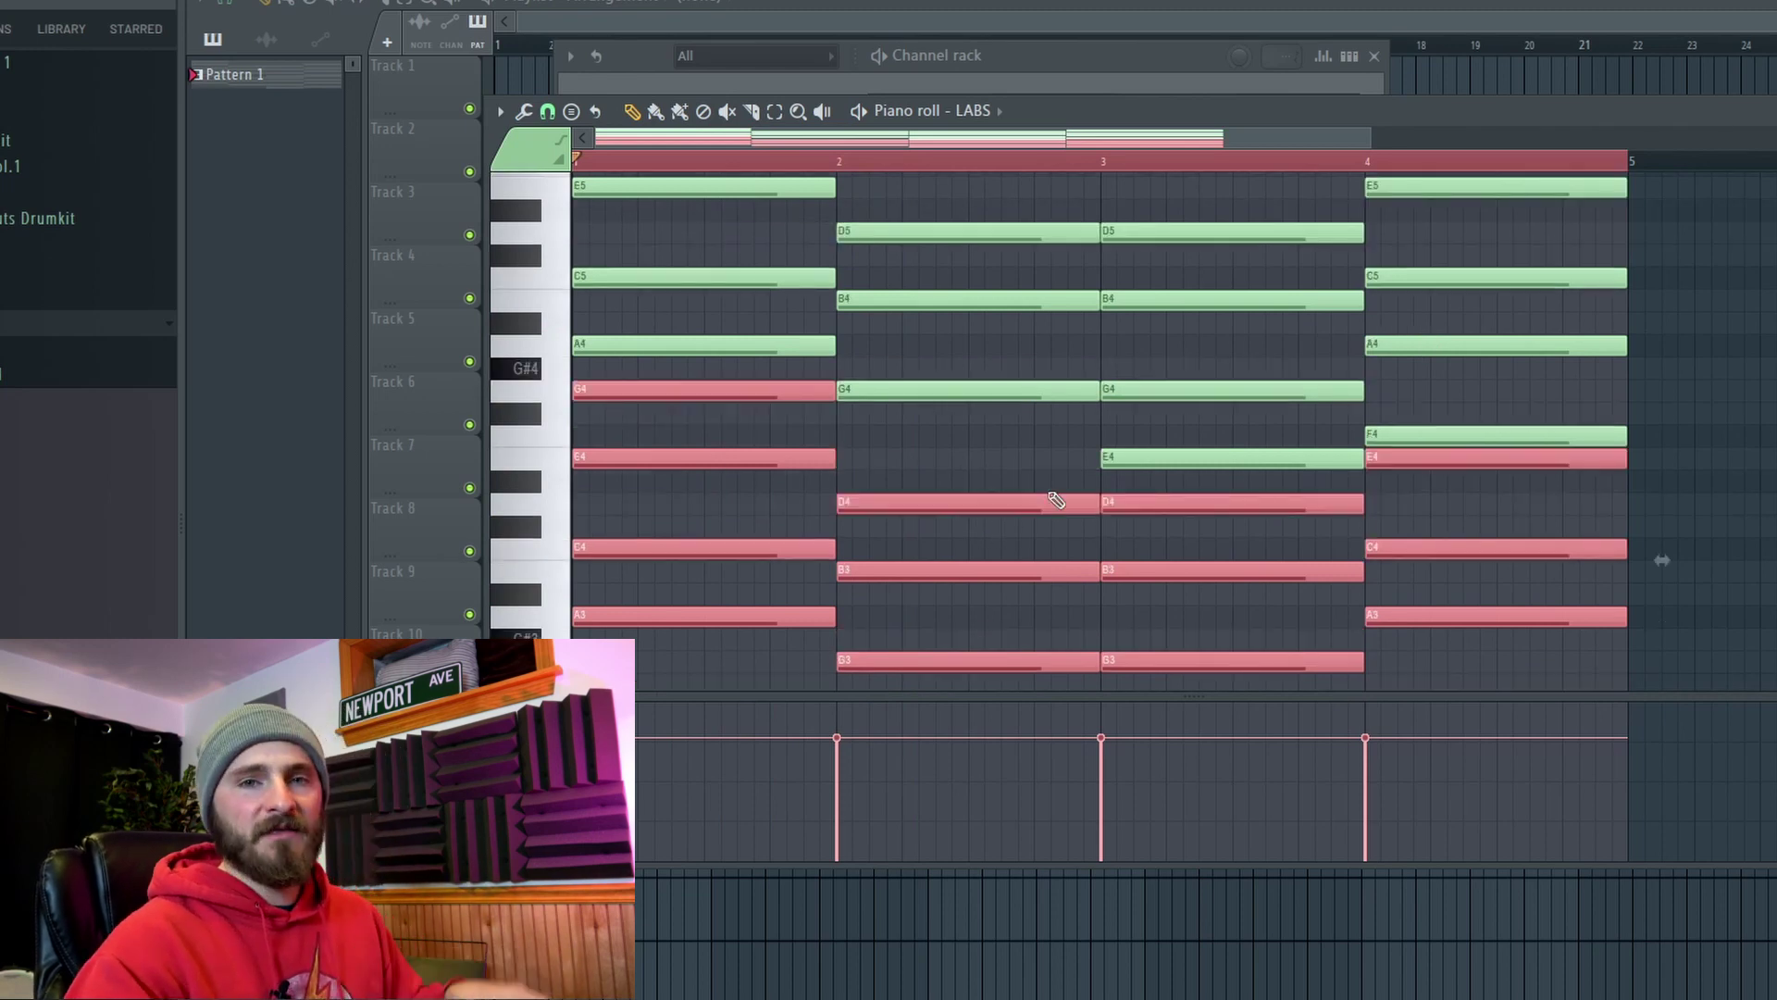
Strum all the piano chords with the Strumizer, staggering their note starts and velocities while preserving the note ends, and audition the pattern
key(ctrl+a)
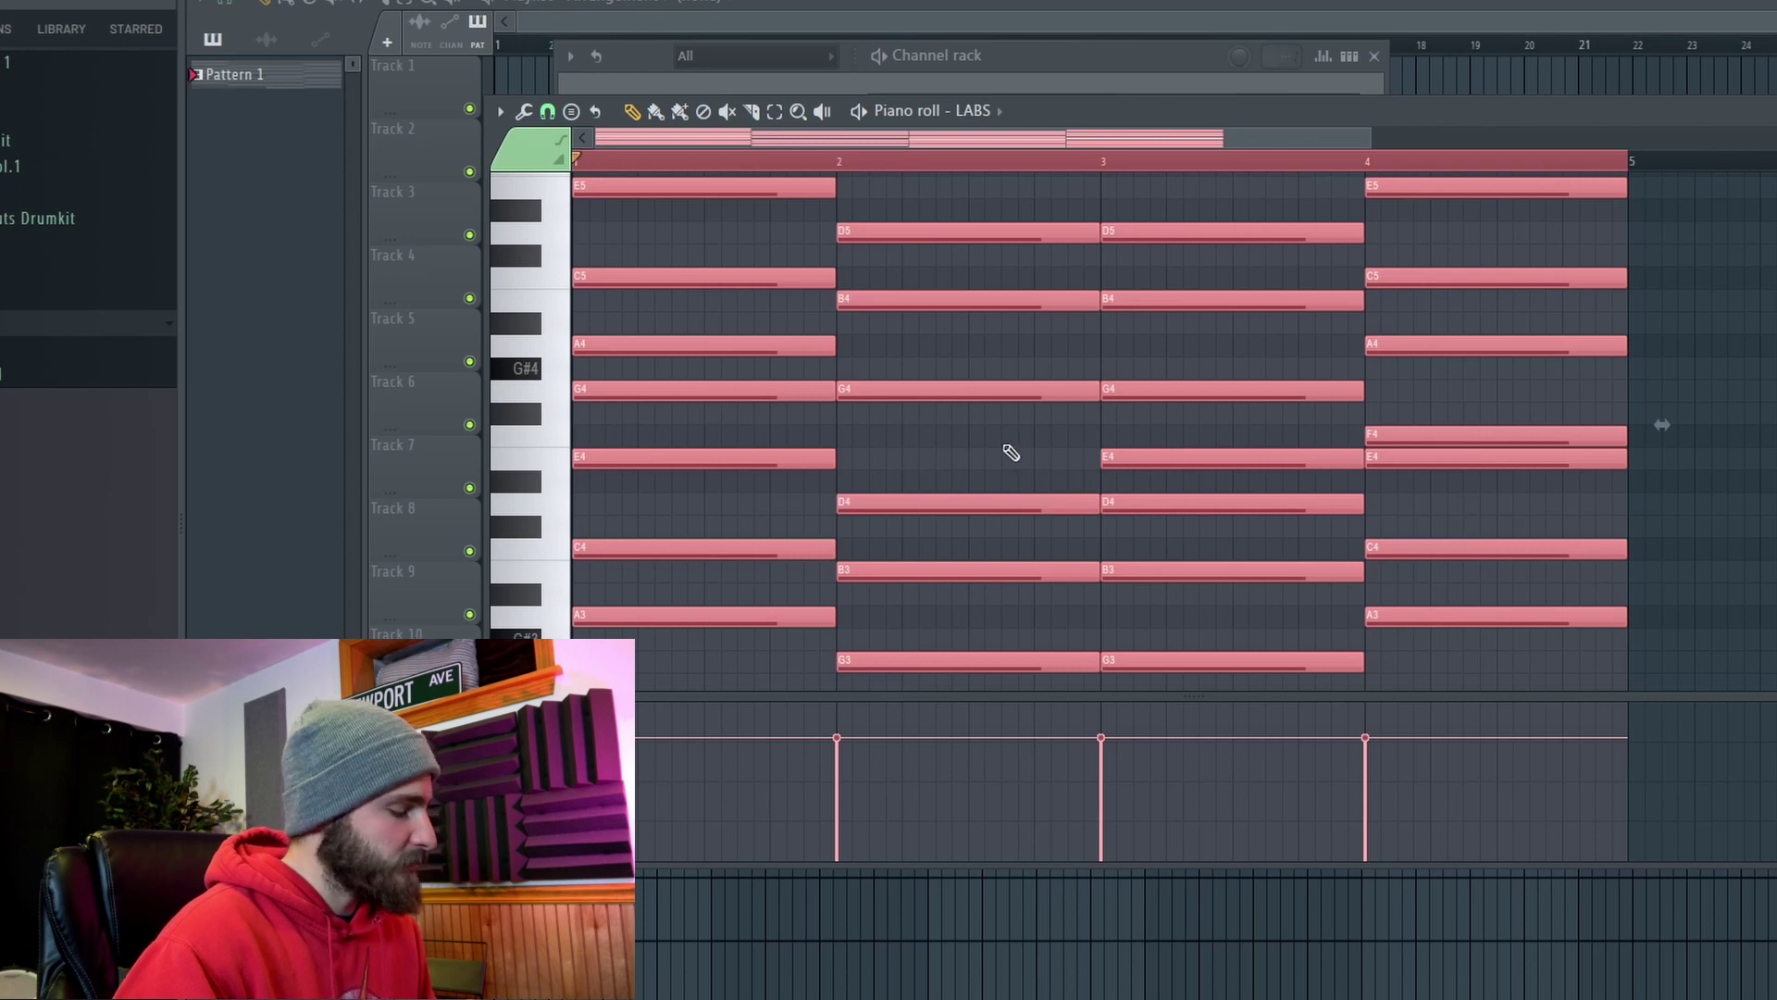
key(alt+s)
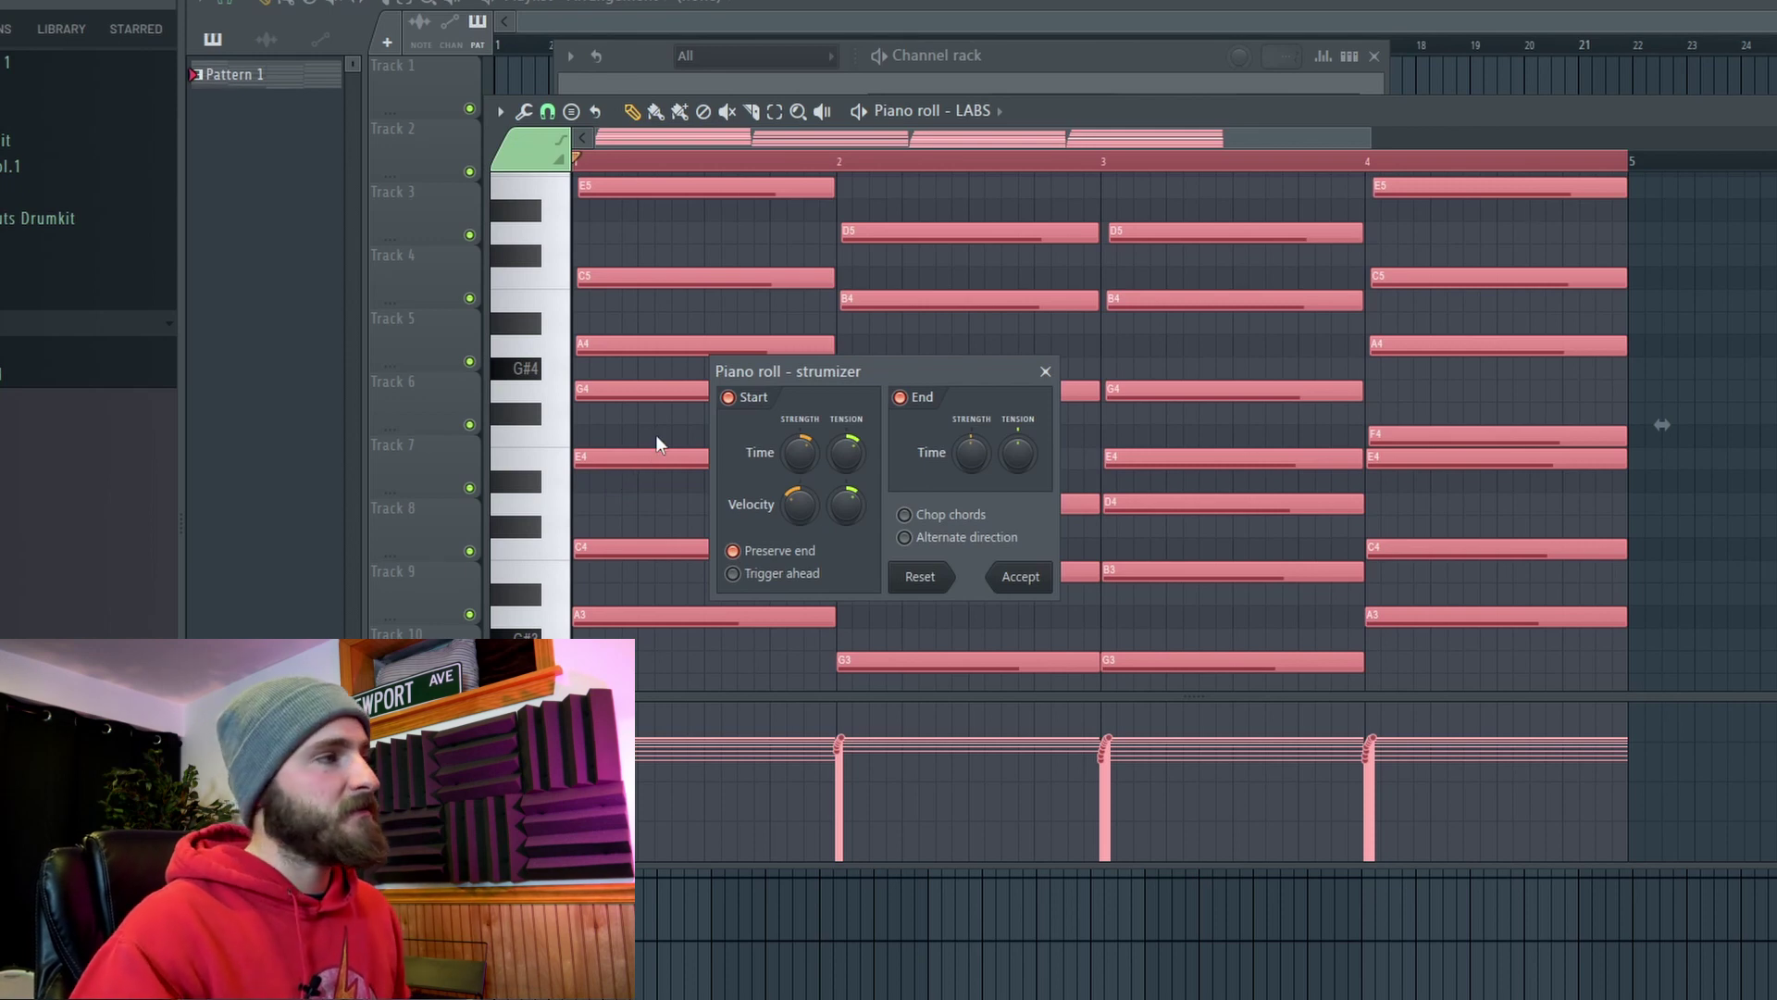
key(space)
key(space)
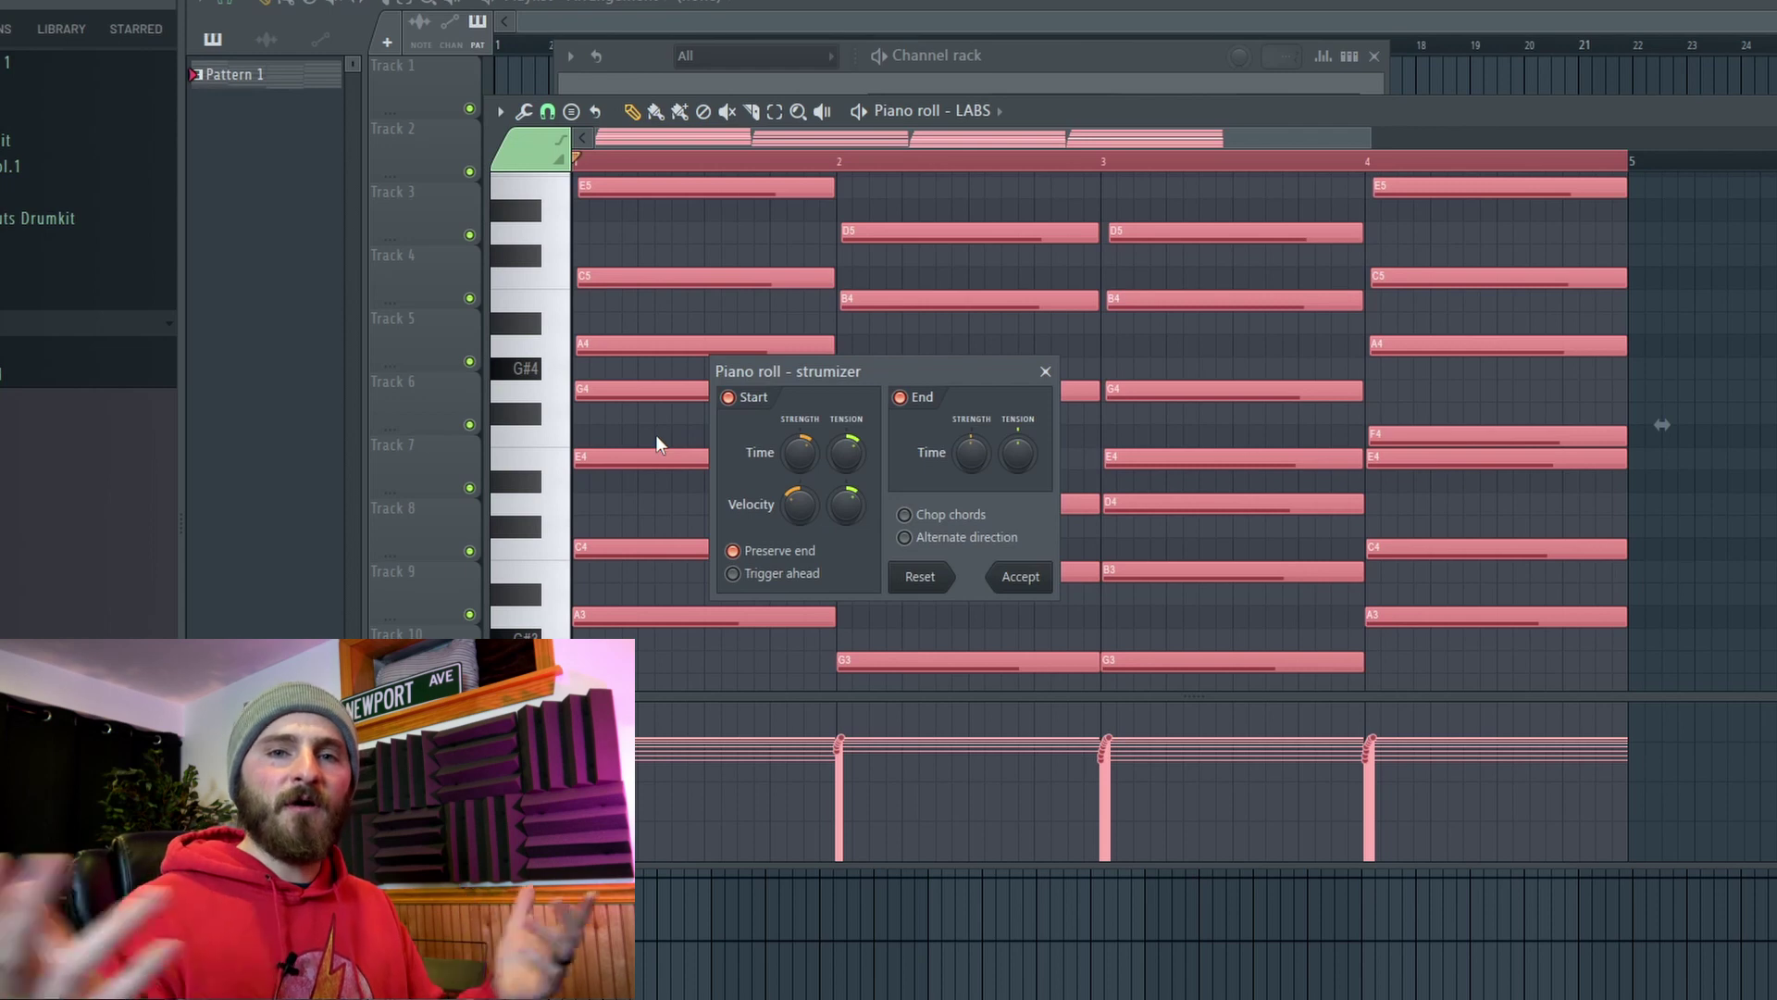
click(1046, 372)
Look over the staggered notes of the strummed chords and play back the four-bar progression
scroll(1043, 492, down, 1)
scroll(1043, 492, up, 5)
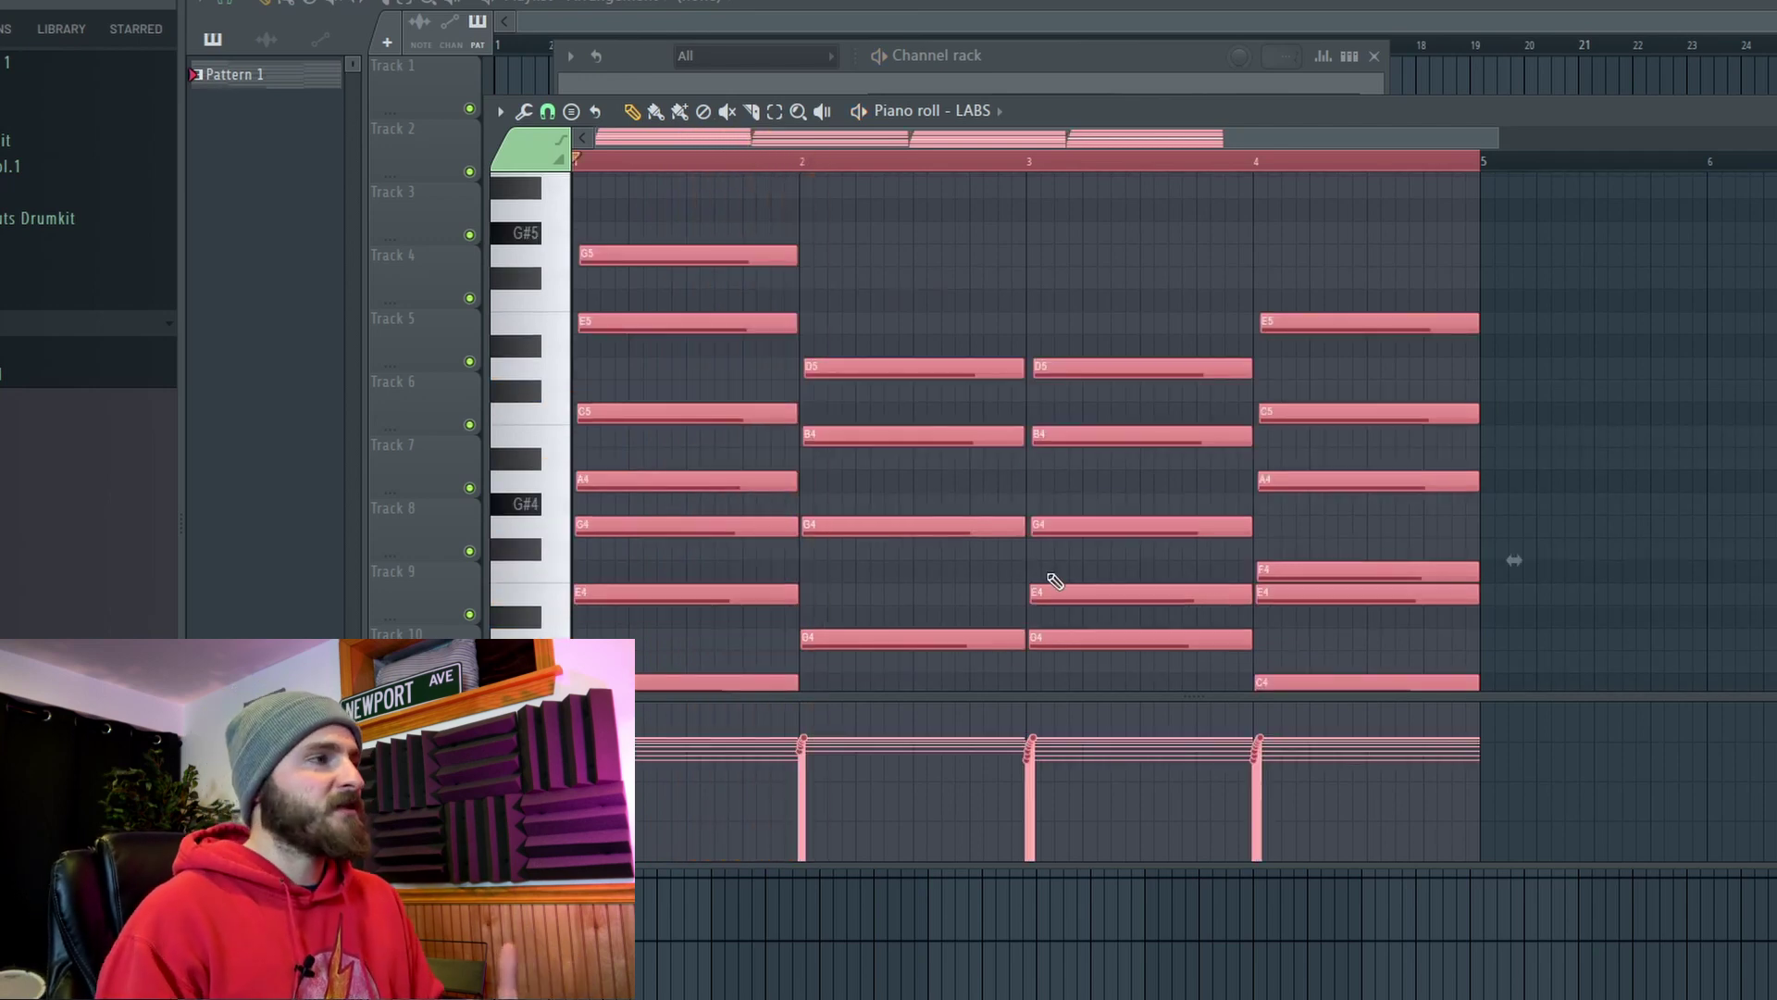
scroll(1041, 520, down, 4)
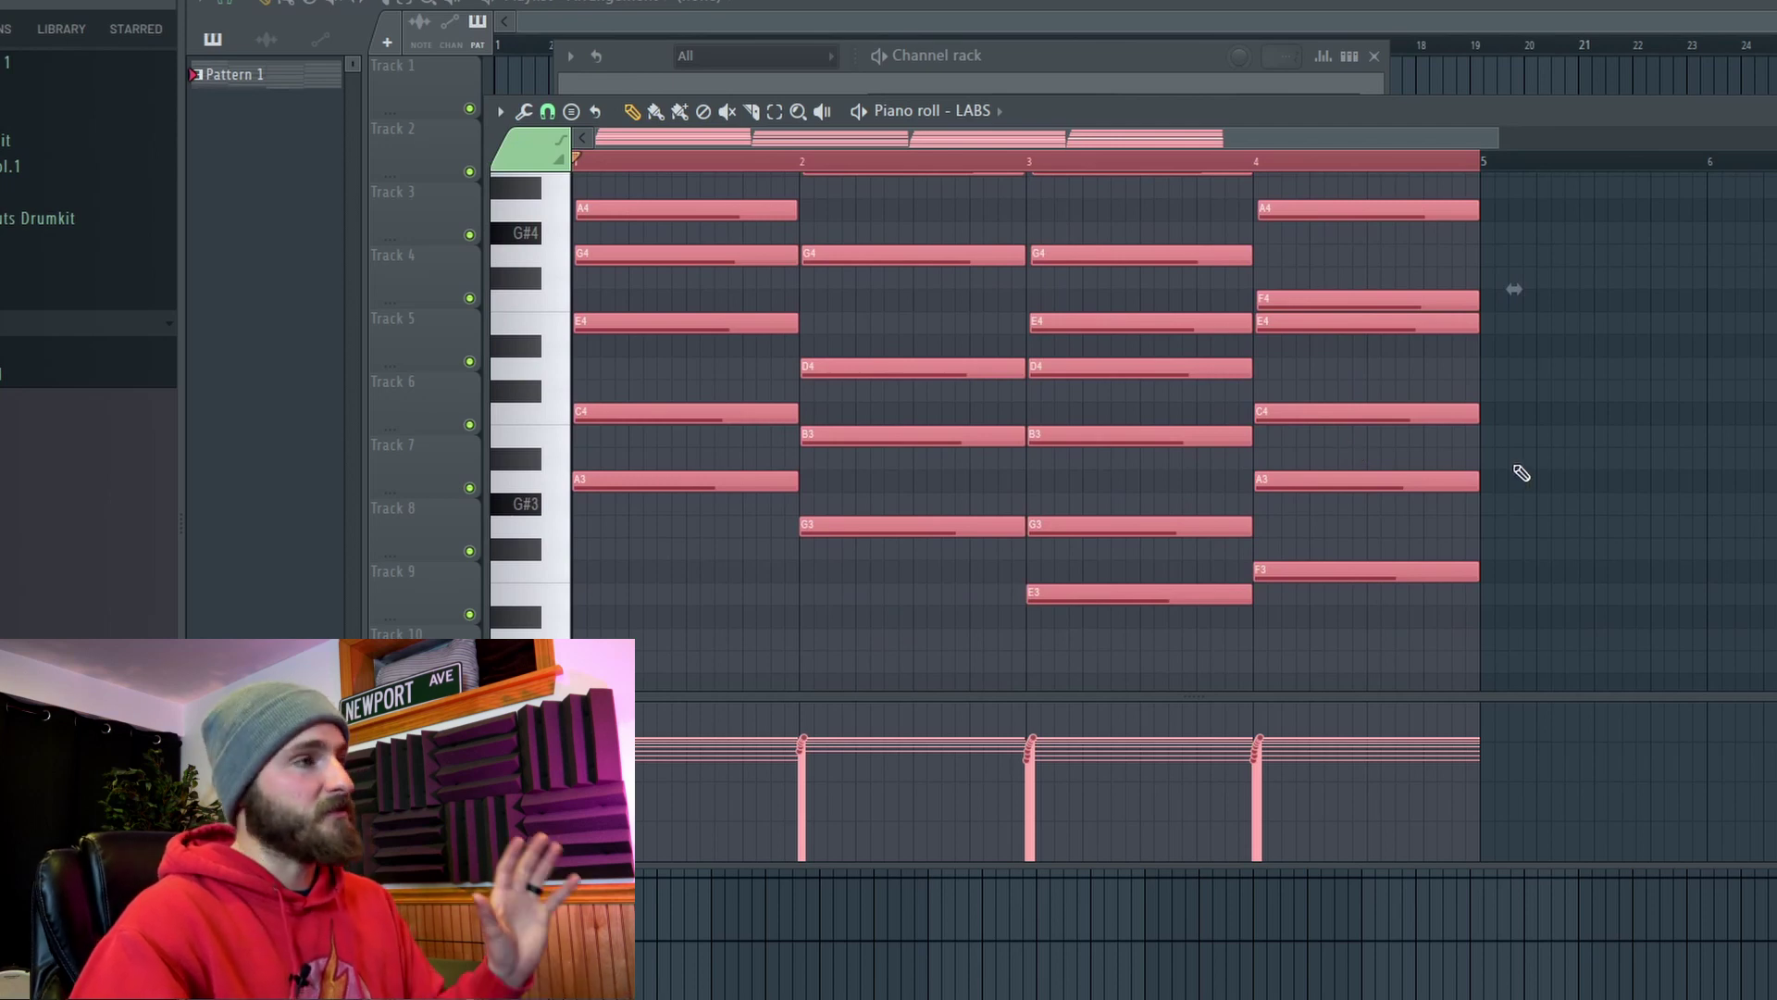
scroll(1521, 473, up, 3)
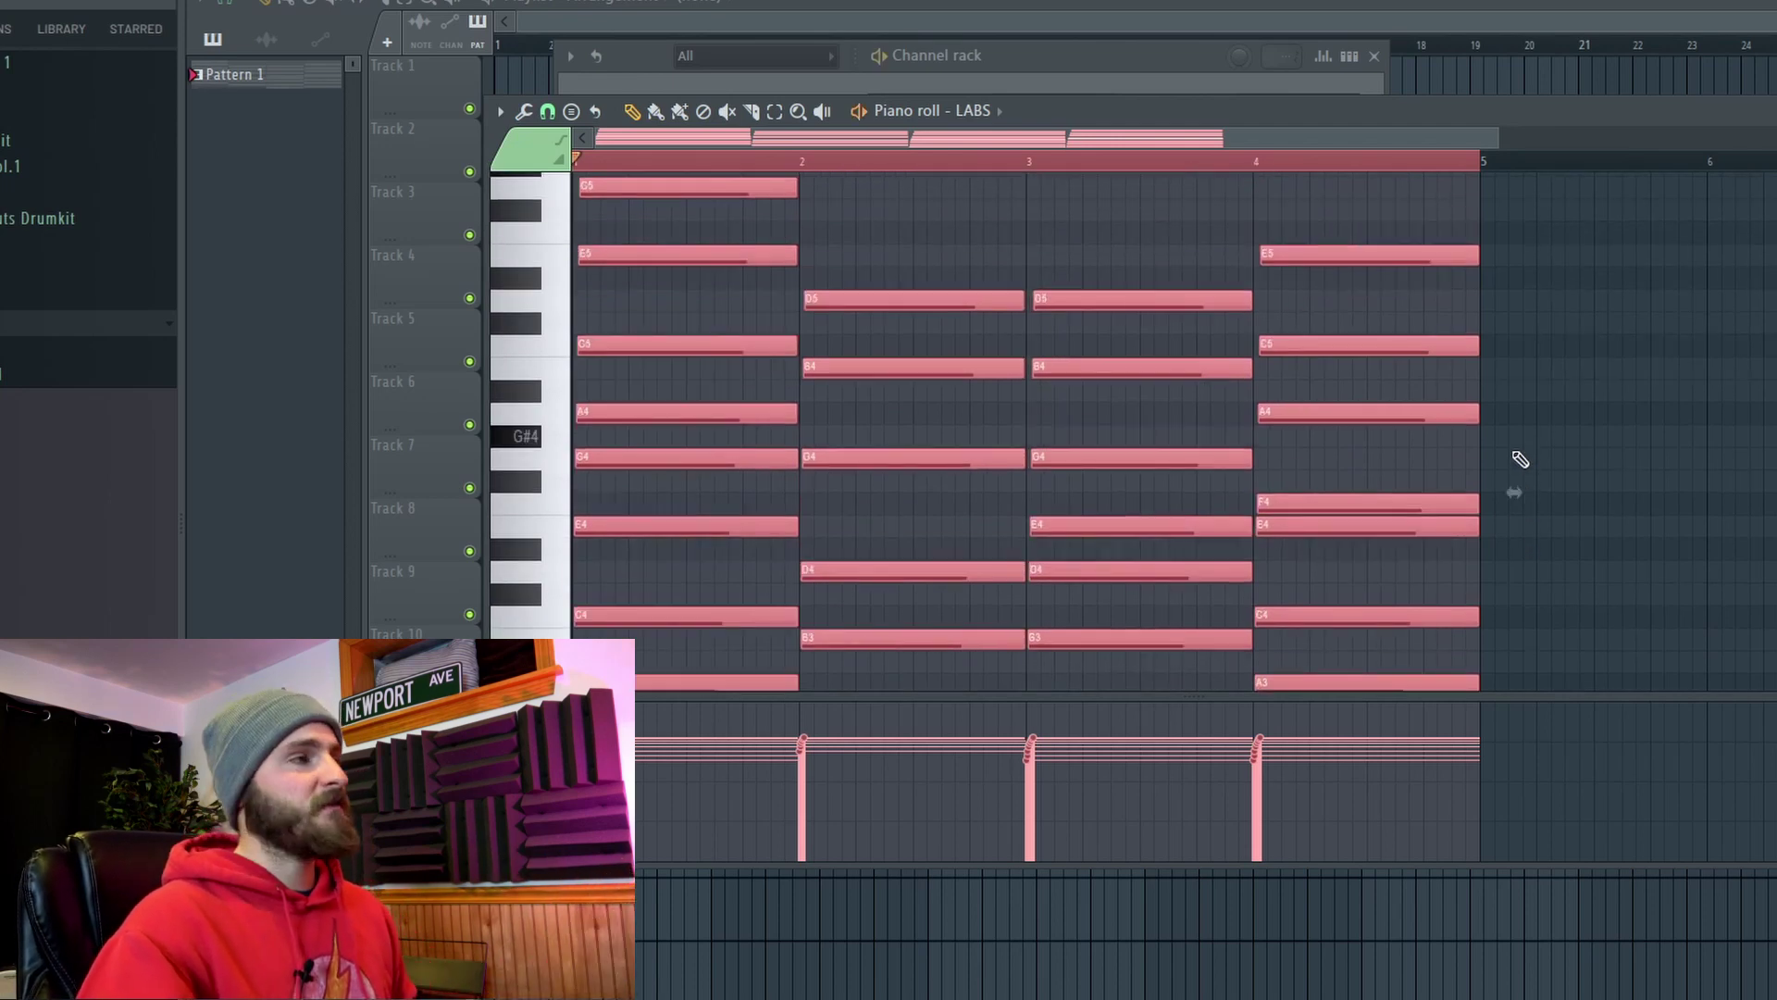
key(space)
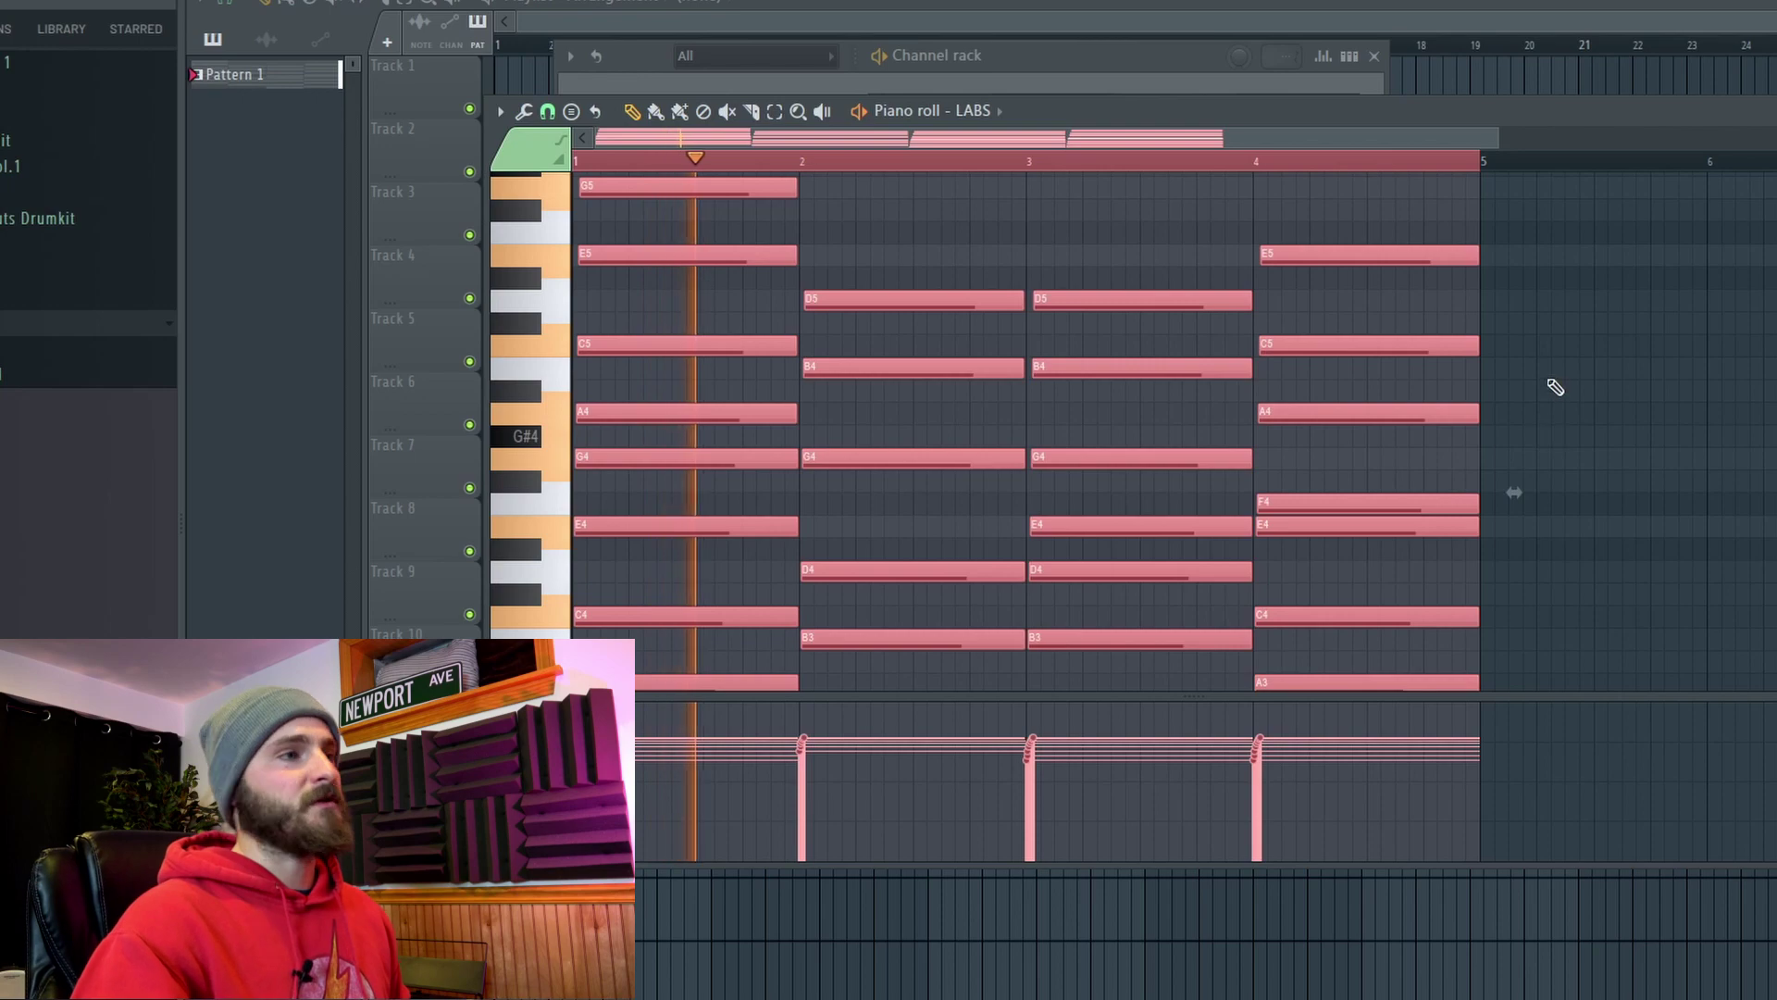
Add a new Kontakt instrument channel to the channel rack
key(F7)
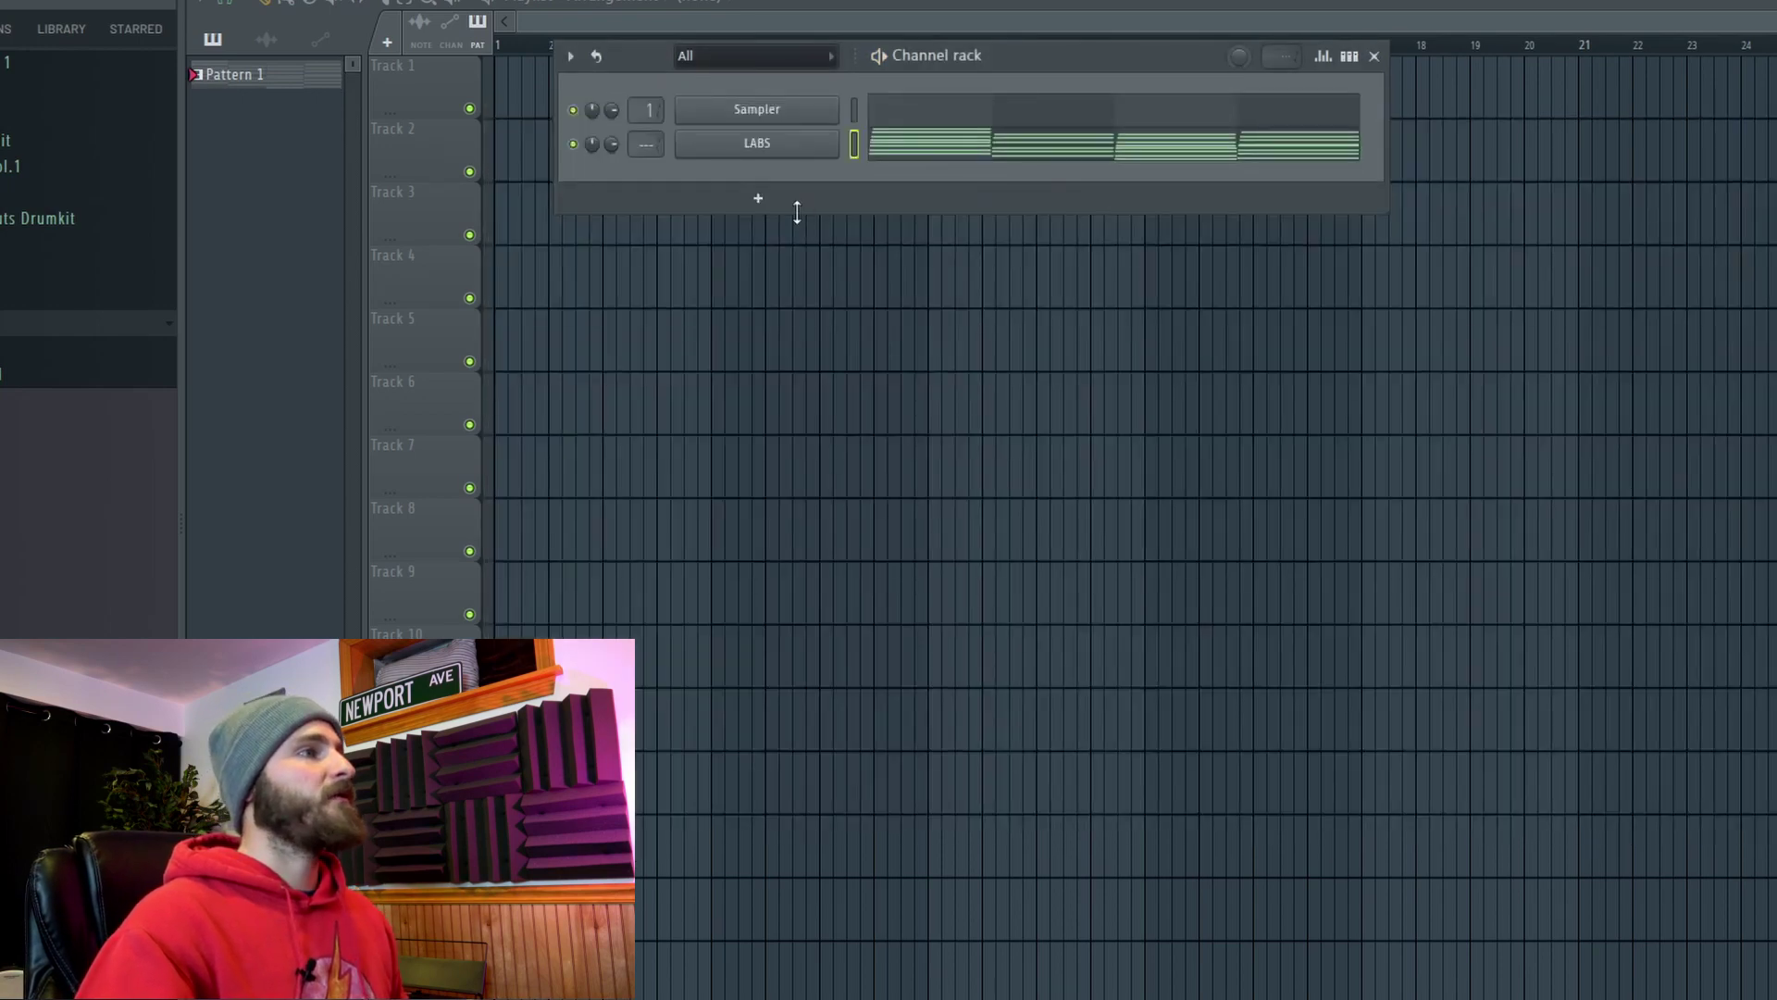
click(758, 198)
click(782, 4)
scroll(775, 499, down, 1)
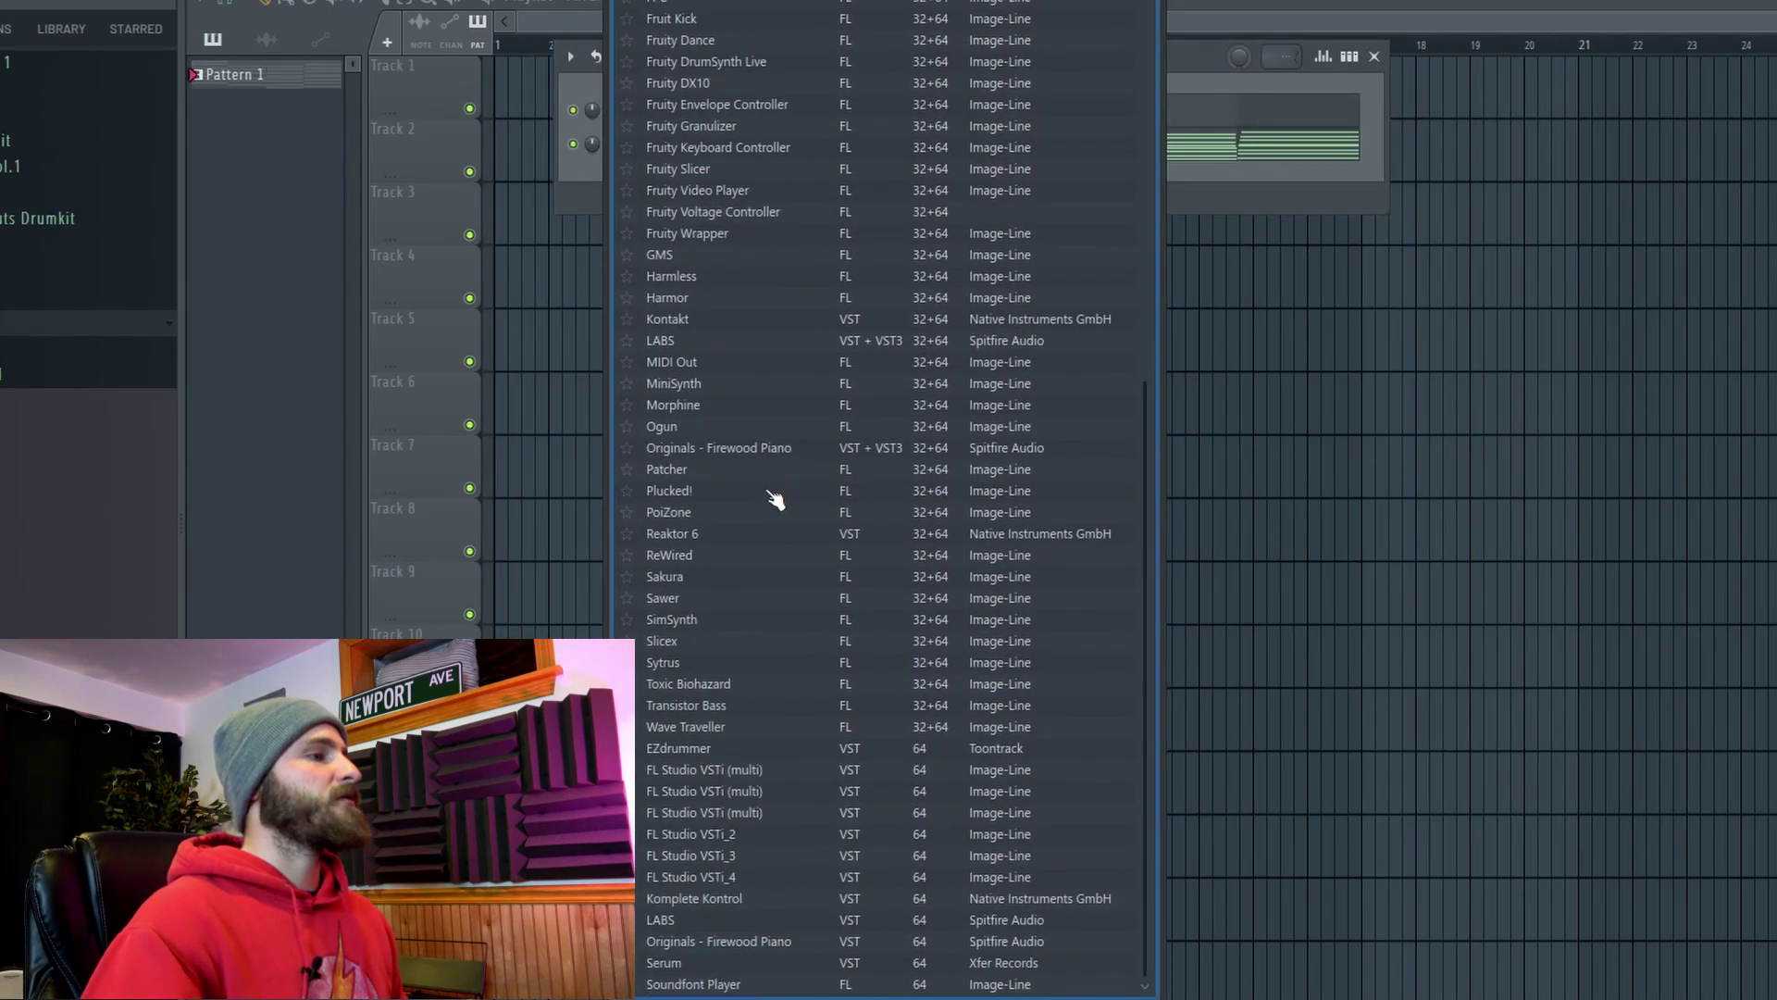
double_click(731, 320)
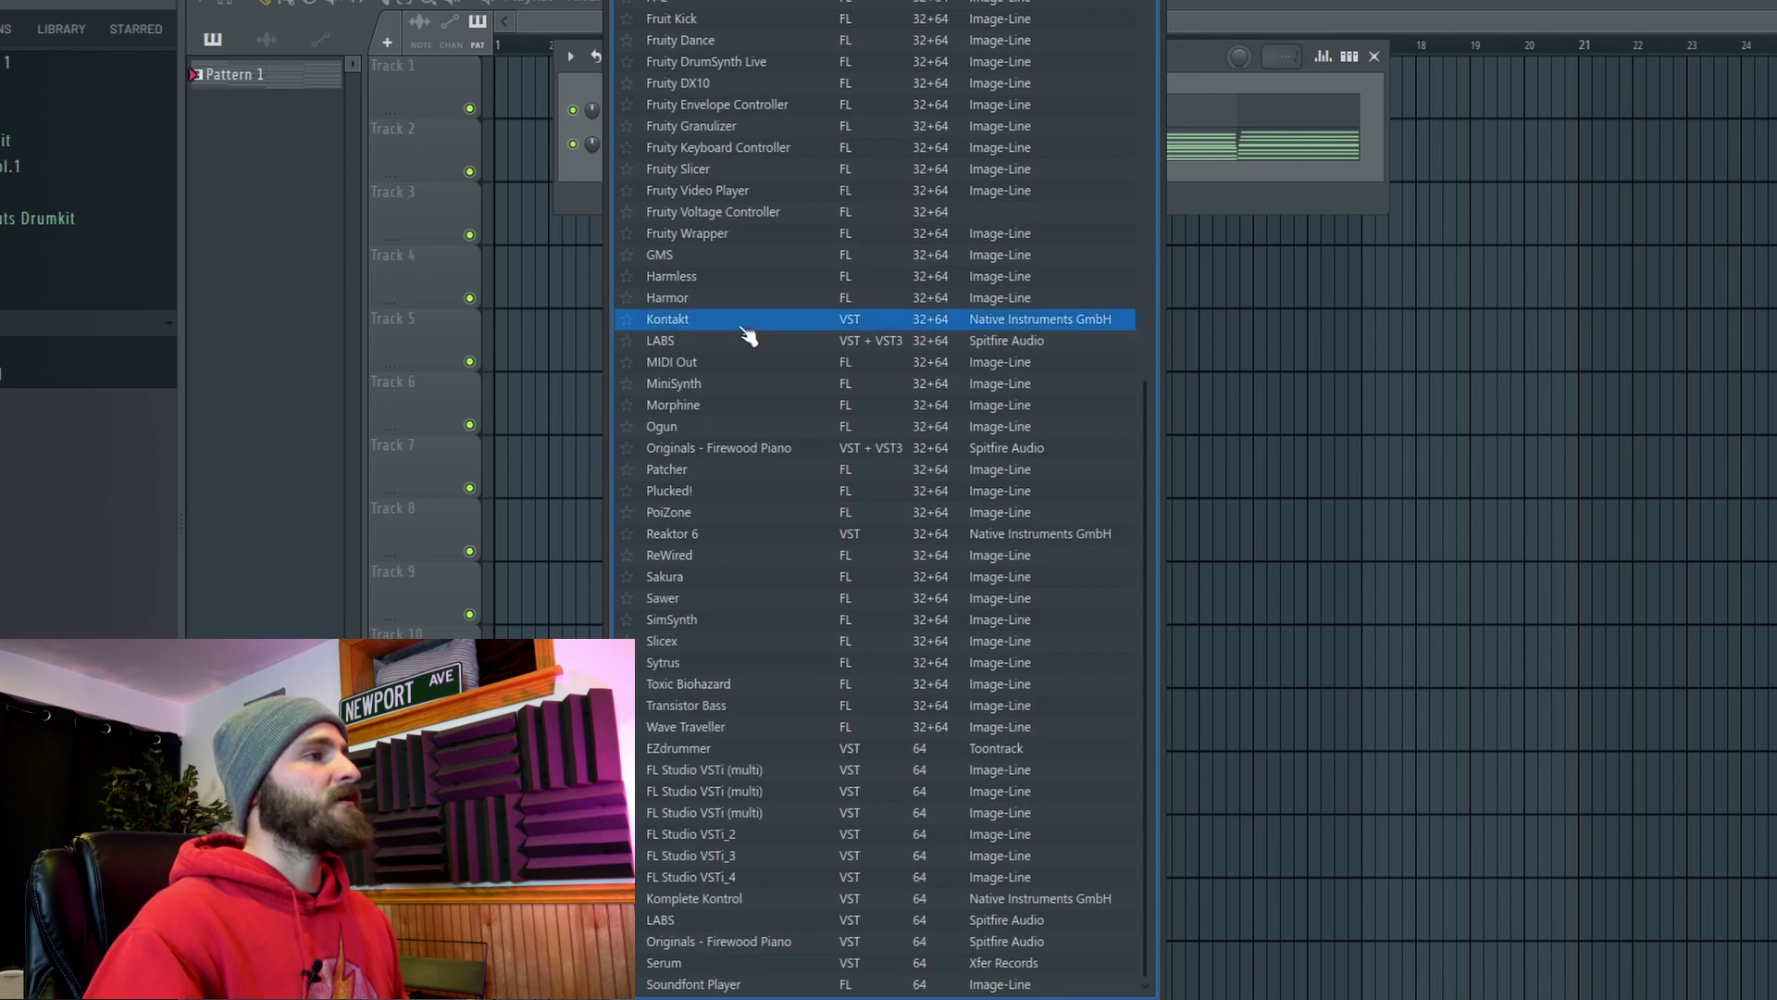
Duplicate the first bar of Lofi Cymbal 2 hits three times to fill bars 2 to 4, and return the playhead to the start
key(space)
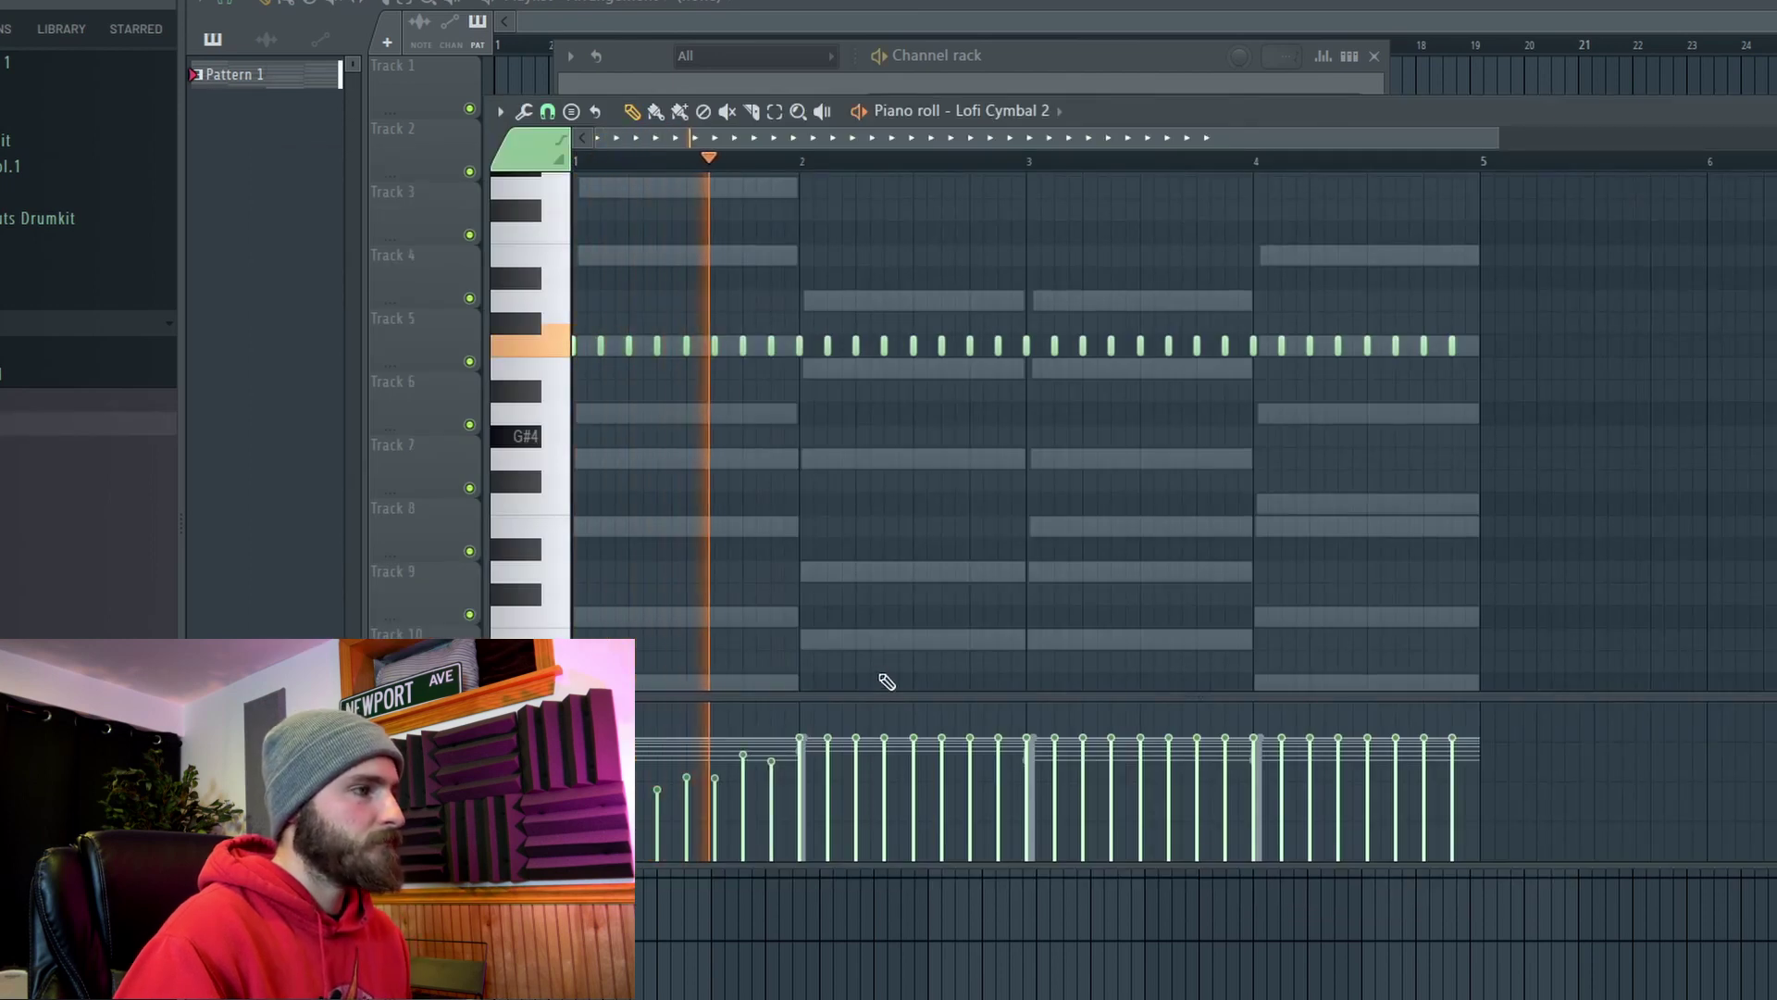
key(space)
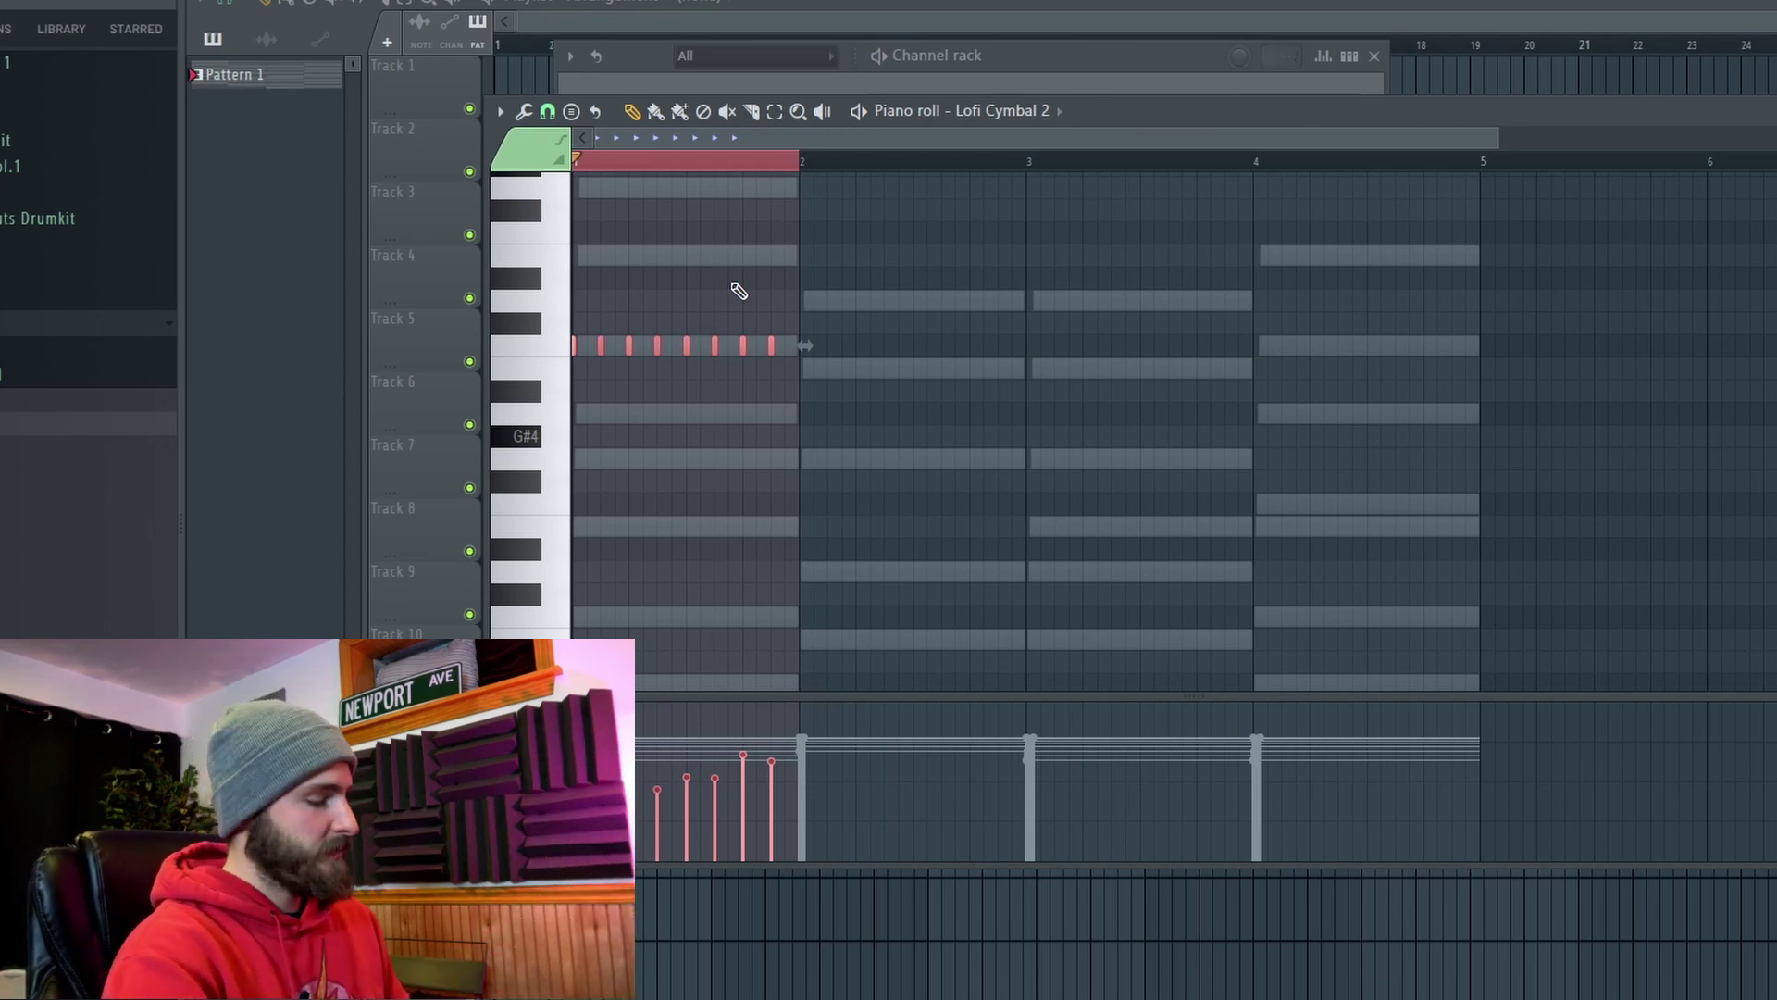
key(ctrl+b)
key(ctrl+b)
key(ctrl+b)
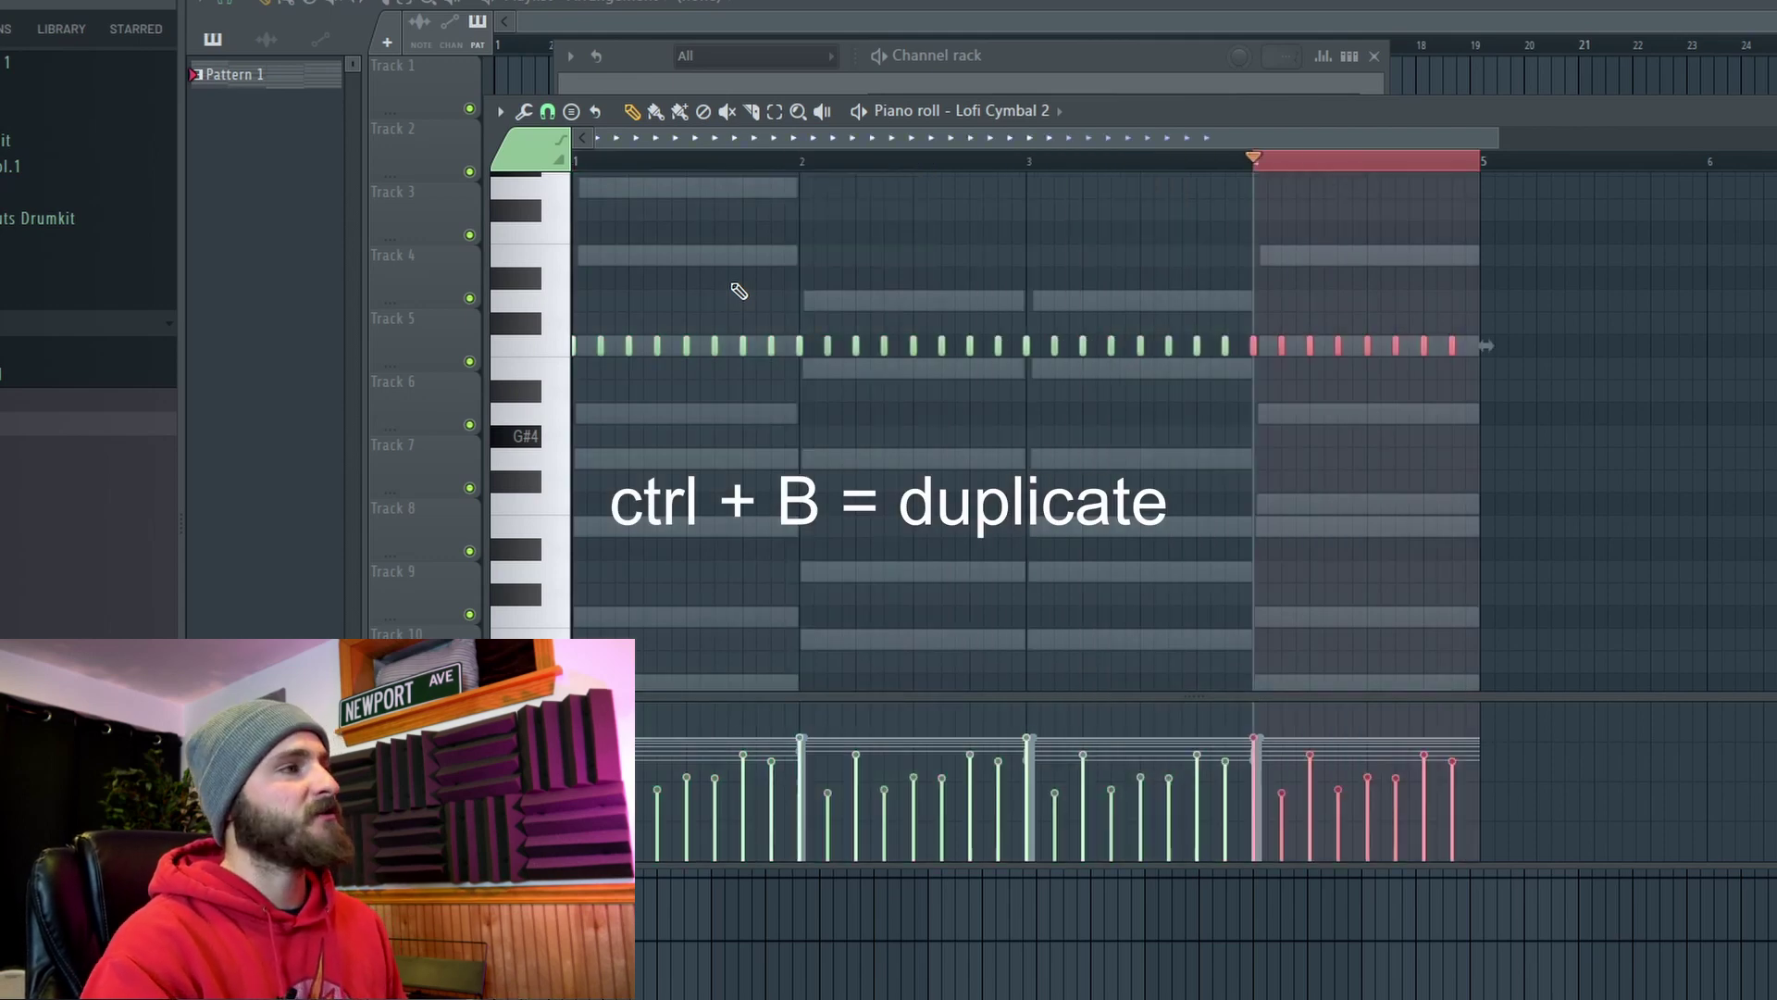
drag(630, 164, 574, 163)
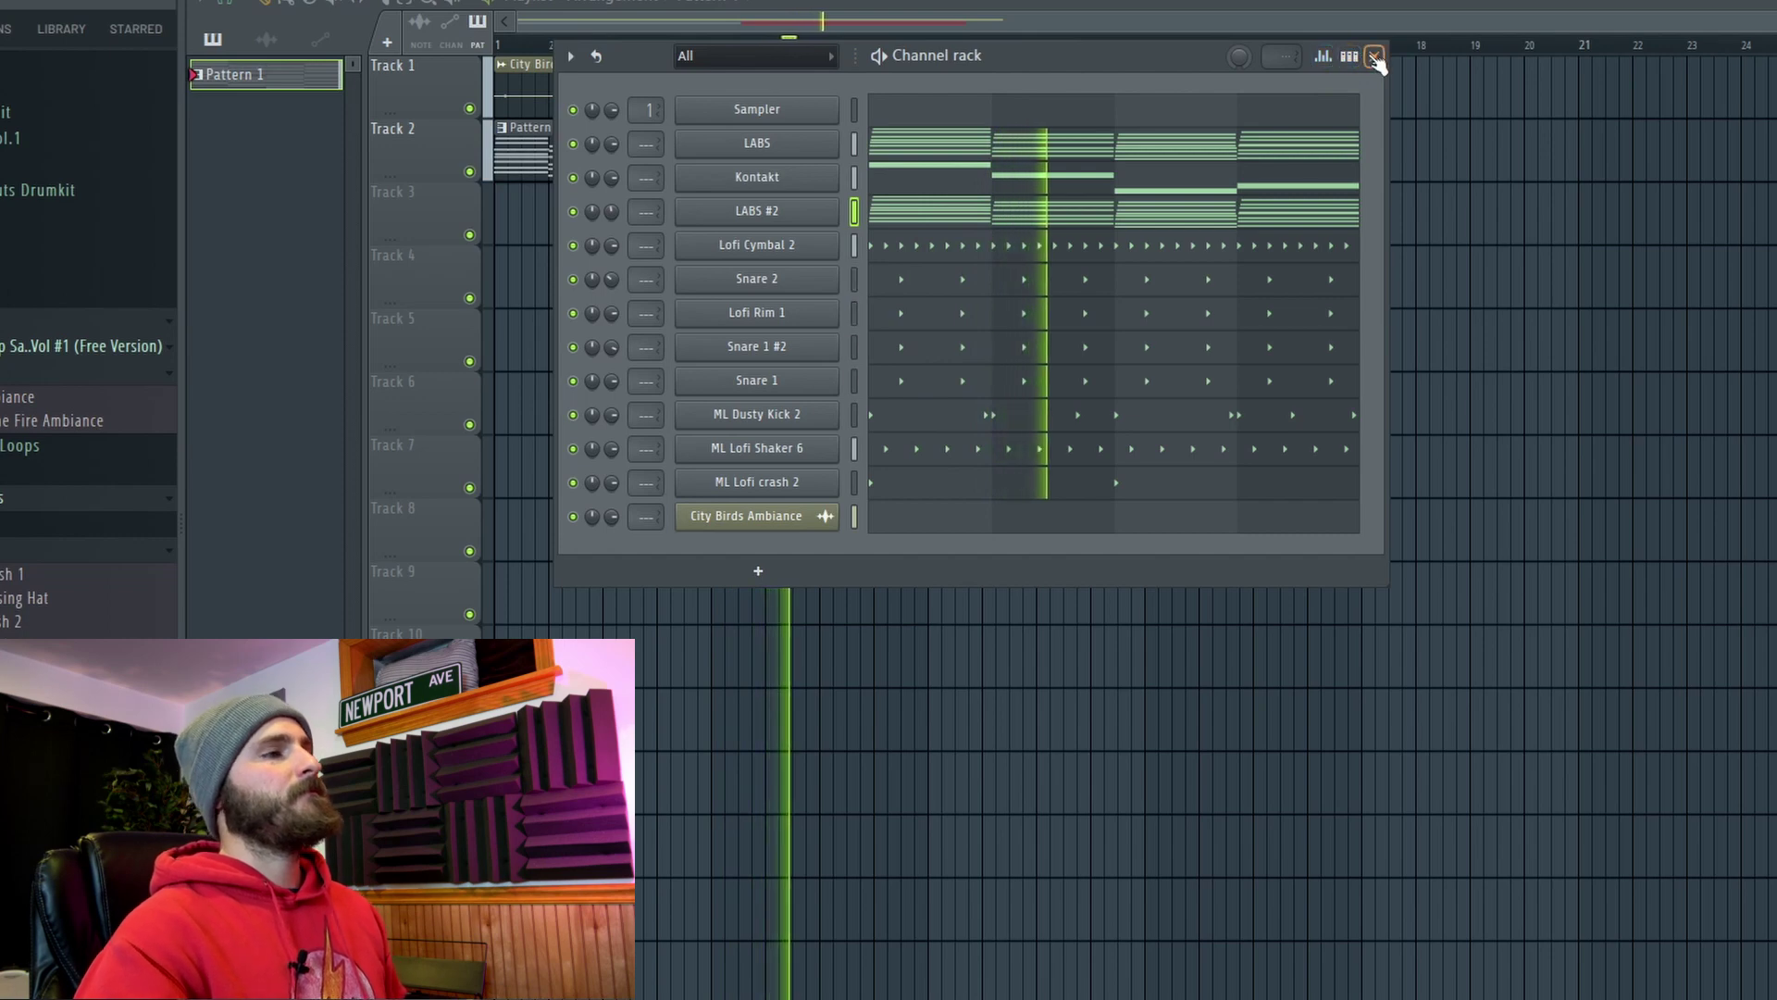
Stop playback of the full arrangement
key(space)
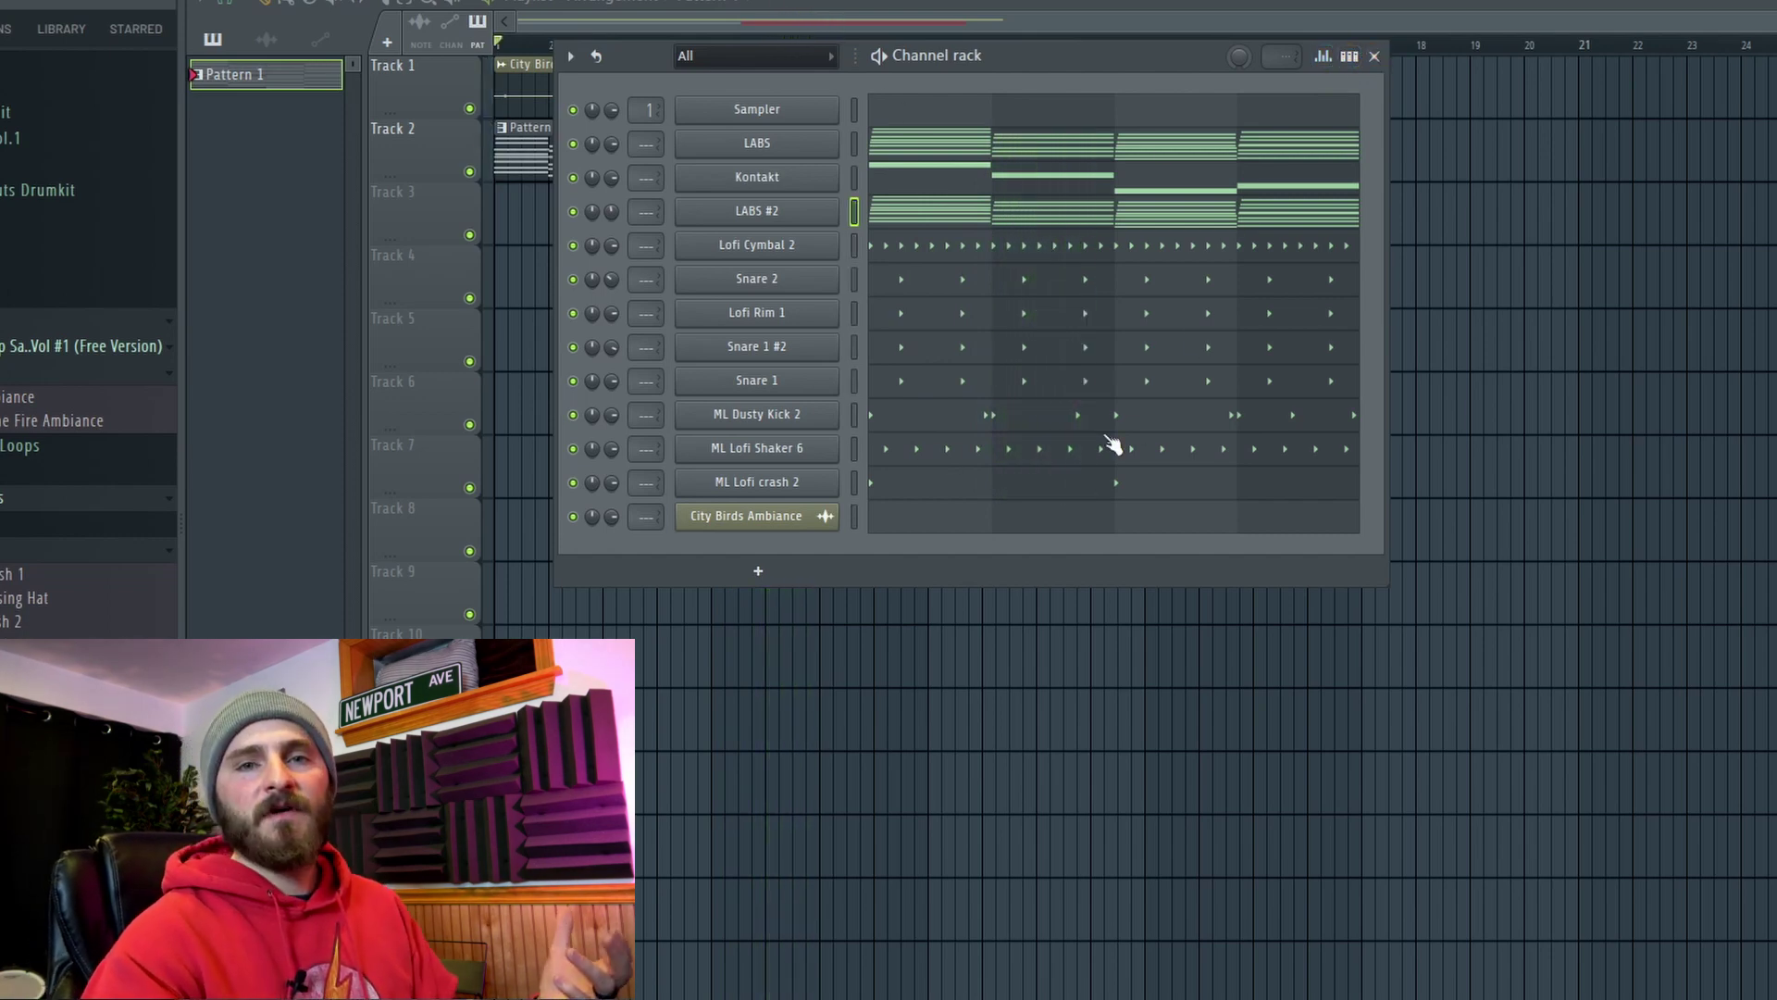